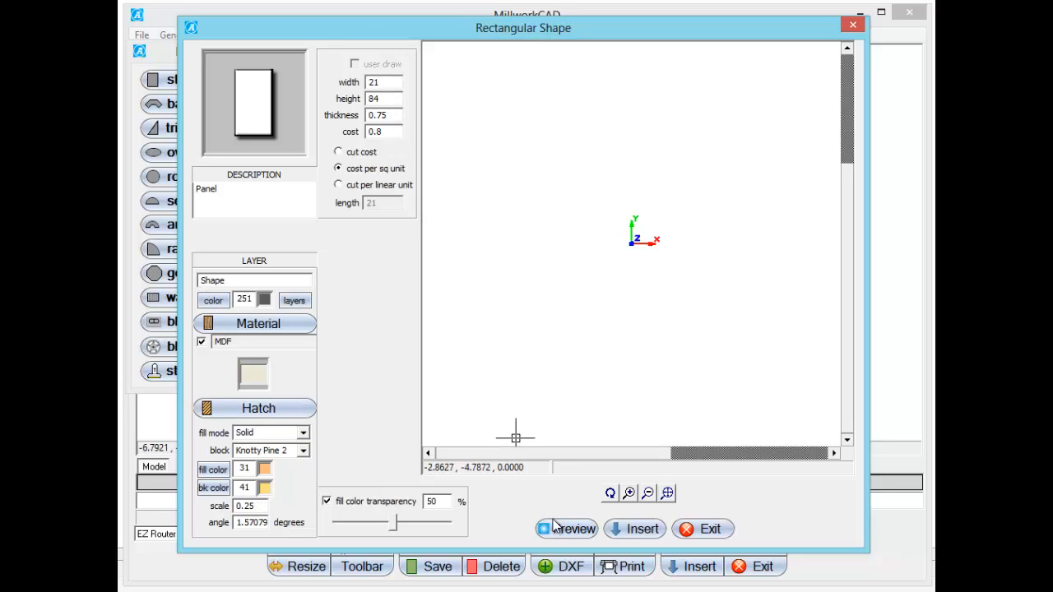
Insert the 21 x 84 MDF rectangular panel, 0.75 thick, at insertion point 0,0 with a rotation angle of 0.
{"action": "left_click", "coordinate": [581, 532]}
{"action": "left_click", "coordinate": [621, 529]}
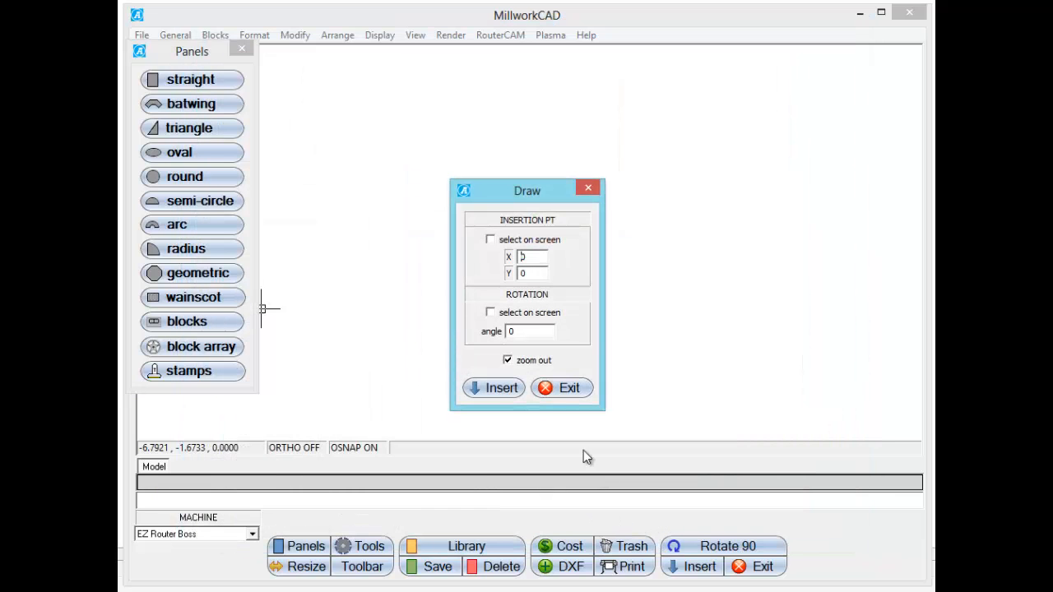
{"action": "left_click", "coordinate": [505, 389]}
{"action": "scroll", "coordinate": [480, 219], "scroll_direction": "up", "scroll_amount": 2}
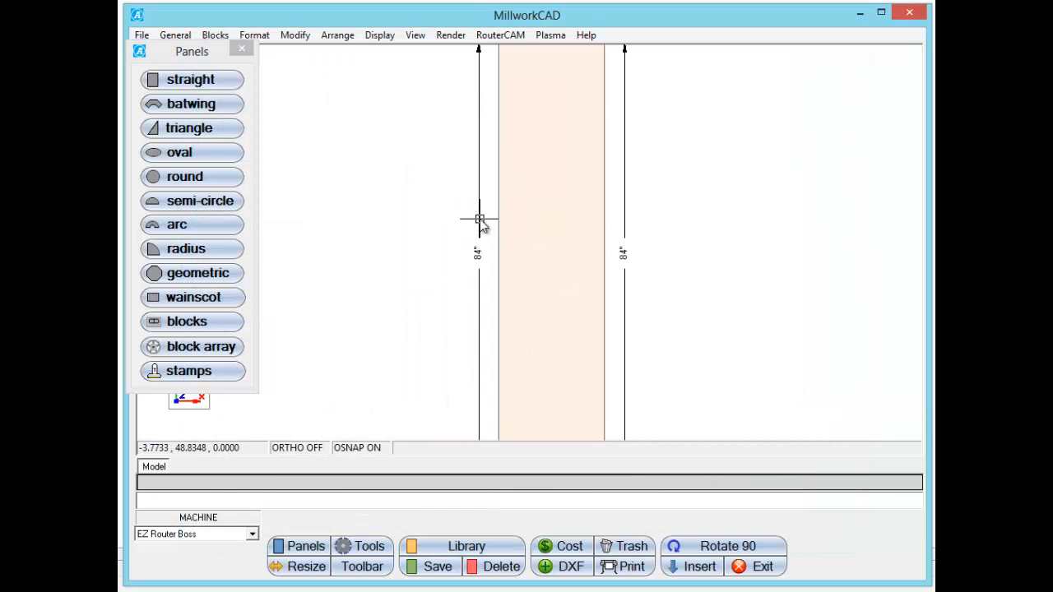
{"action": "scroll", "coordinate": [479, 219], "scroll_direction": "down", "scroll_amount": 2}
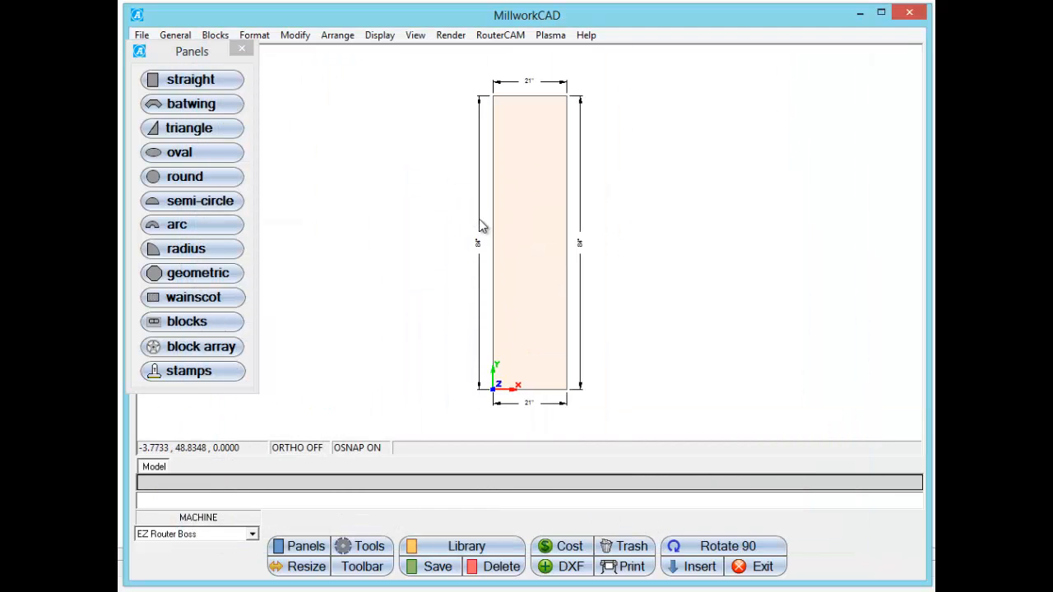
Cut a bow-in side arc into the panel's left 84-inch side using scheme 16_16_8, with 16-inch corner offsets and 8-inch altitude.
{"action": "left_click", "coordinate": [370, 546]}
{"action": "left_click_drag", "start_coordinate": [855, 52], "coordinate": [843, 31]}
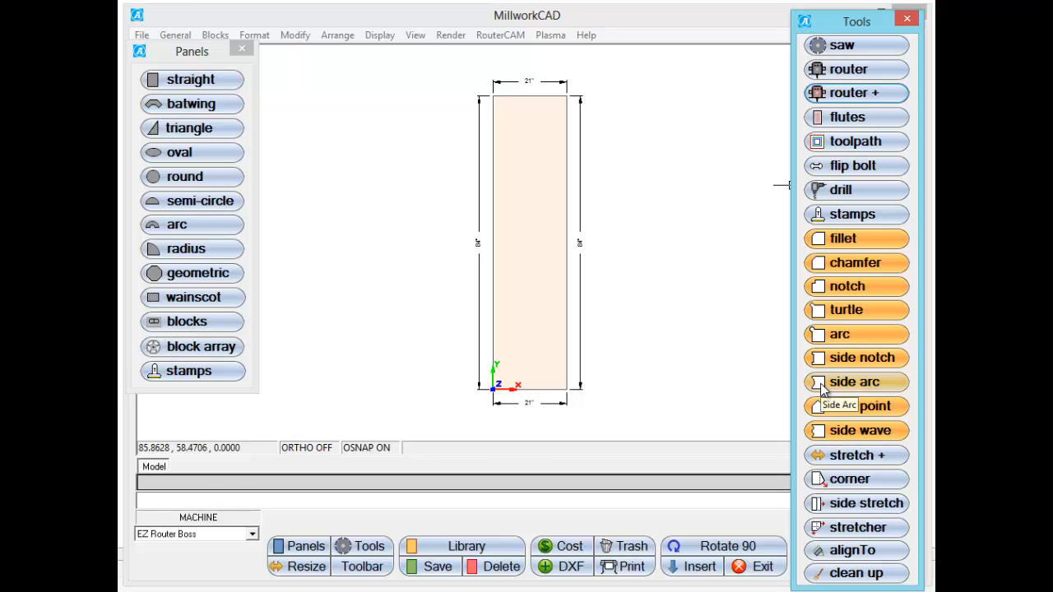
{"action": "left_click", "coordinate": [821, 385]}
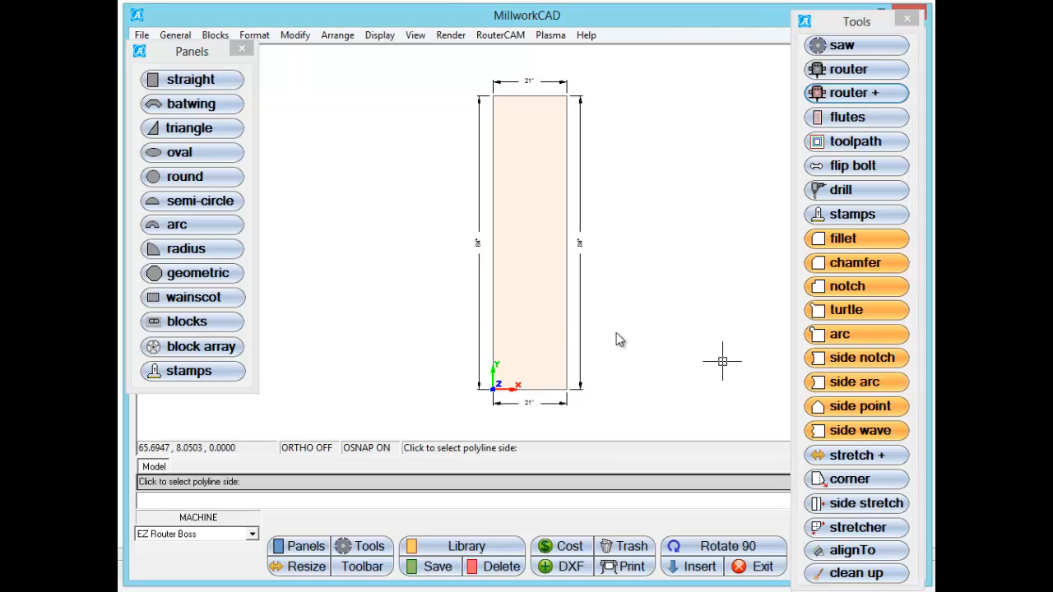
{"action": "left_click", "coordinate": [494, 245]}
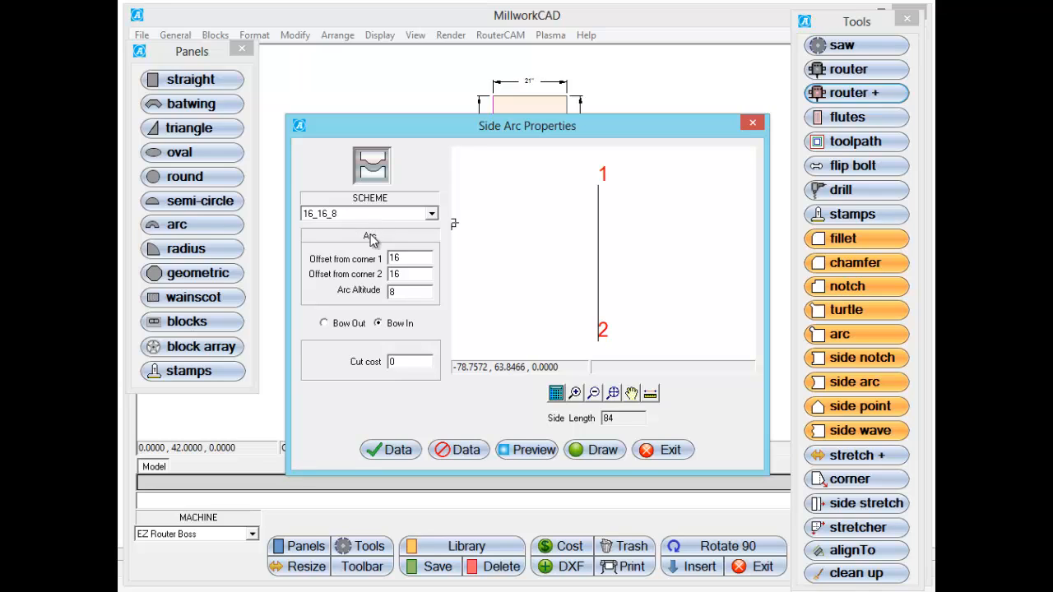
{"action": "left_click", "coordinate": [518, 449]}
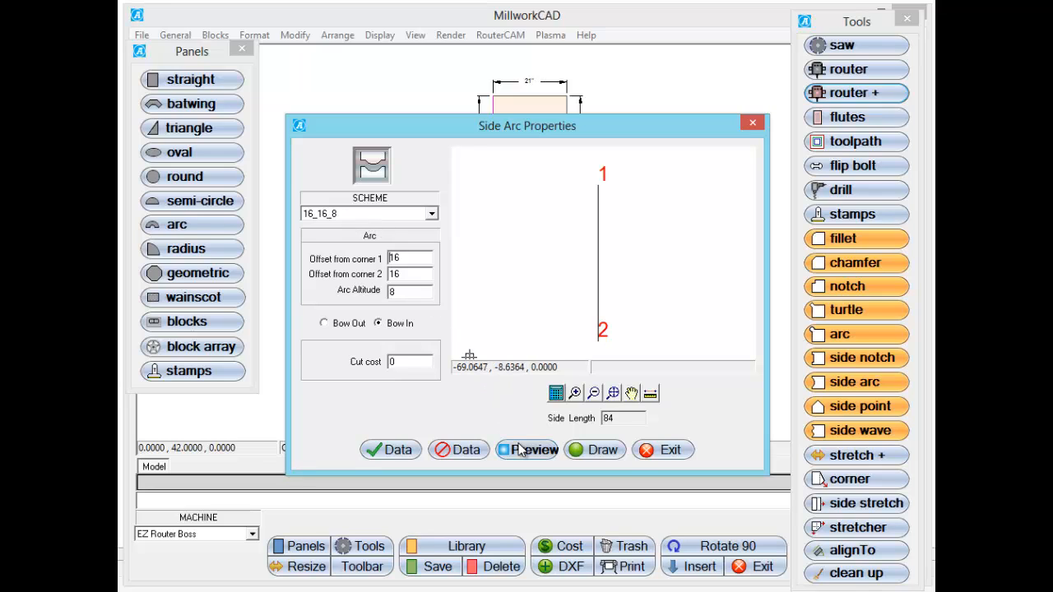
{"action": "left_click", "coordinate": [593, 449]}
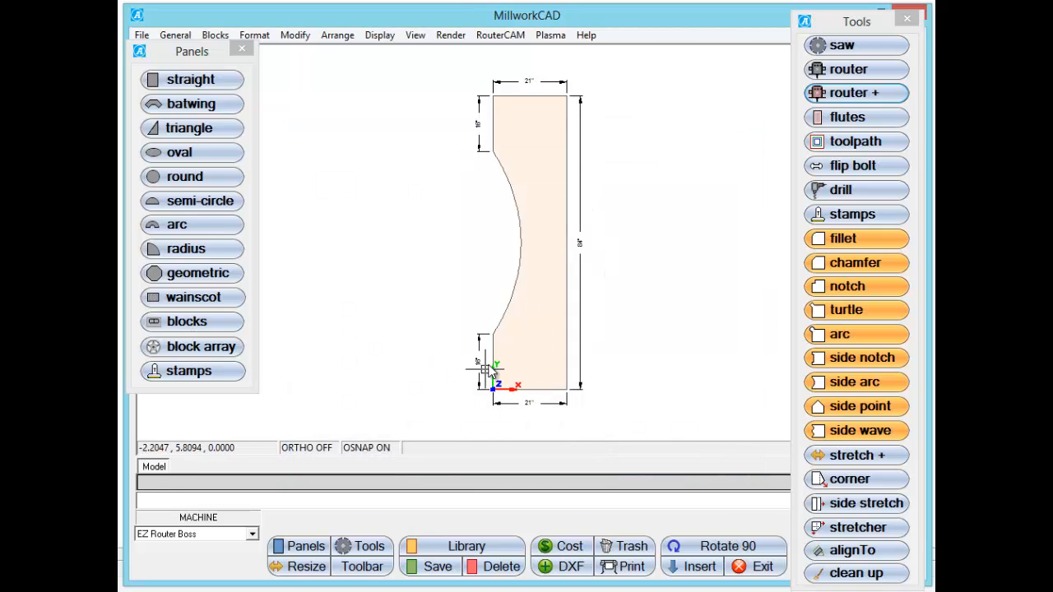
{"action": "scroll", "coordinate": [479, 125], "scroll_direction": "up", "scroll_amount": 5}
{"action": "scroll", "coordinate": [479, 126], "scroll_direction": "down", "scroll_amount": 5}
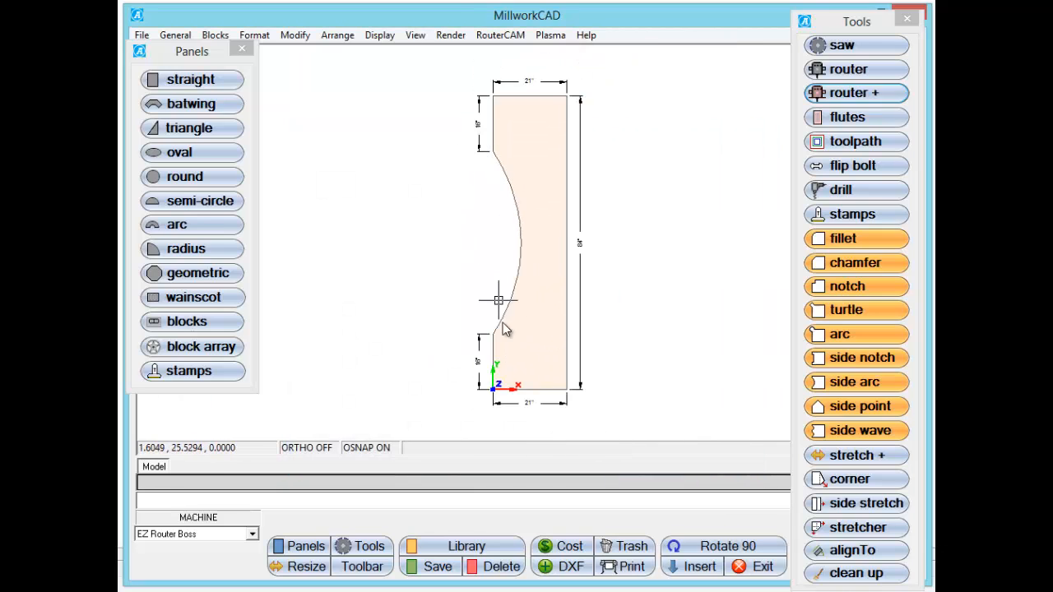
{"action": "scroll", "coordinate": [503, 322], "scroll_direction": "up", "scroll_amount": 4}
{"action": "scroll", "coordinate": [508, 351], "scroll_direction": "down", "scroll_amount": 4}
{"action": "middle_click_drag", "start_coordinate": [549, 280], "coordinate": [540, 304]}
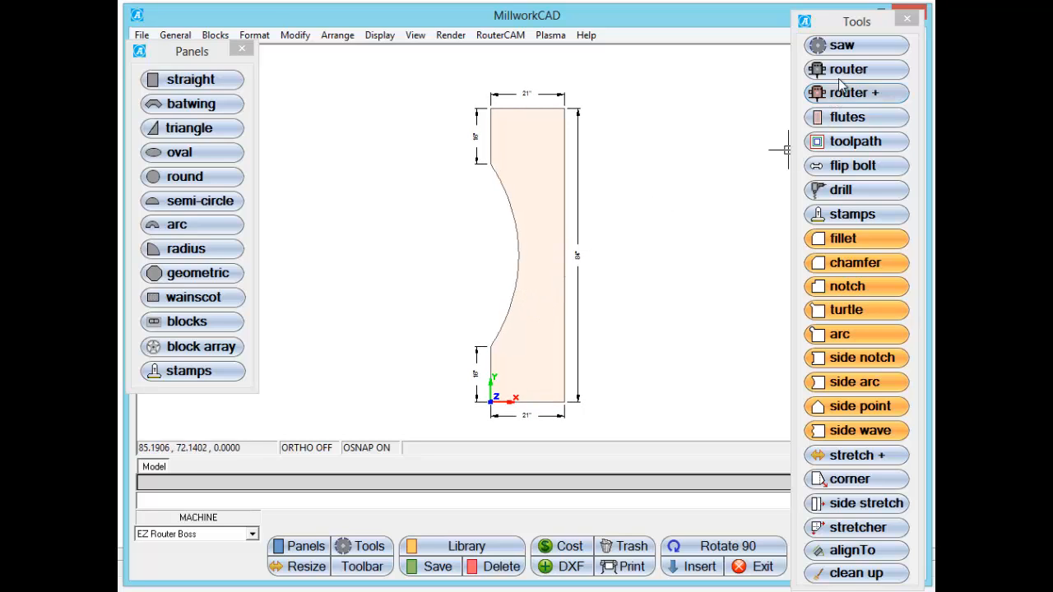
Drill a row of four holes along the panel's top edge using the 5MM Screw Holes scheme.
{"action": "left_click", "coordinate": [843, 188]}
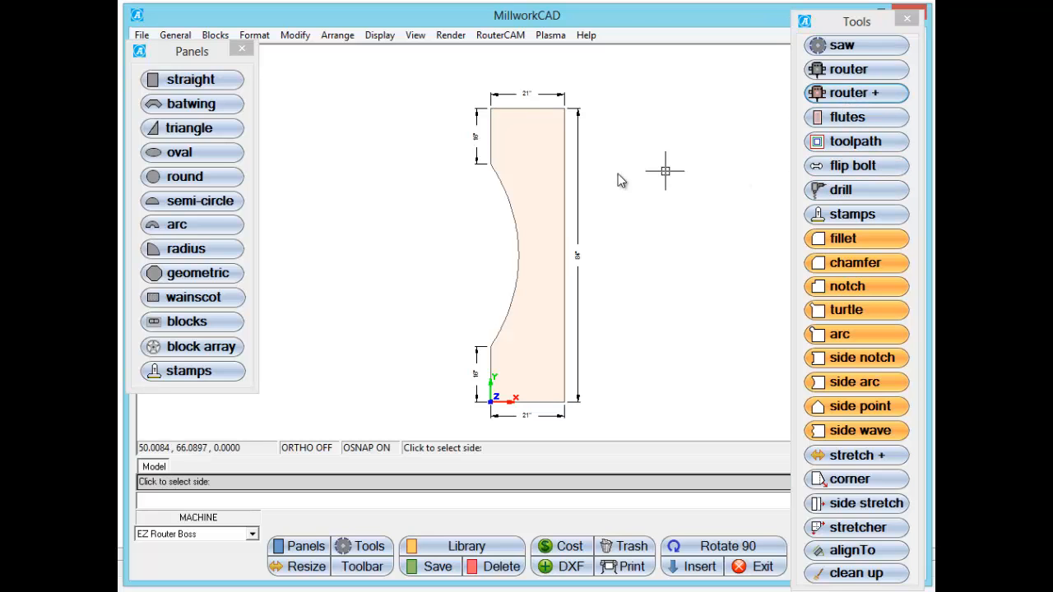
{"action": "left_click", "coordinate": [530, 109]}
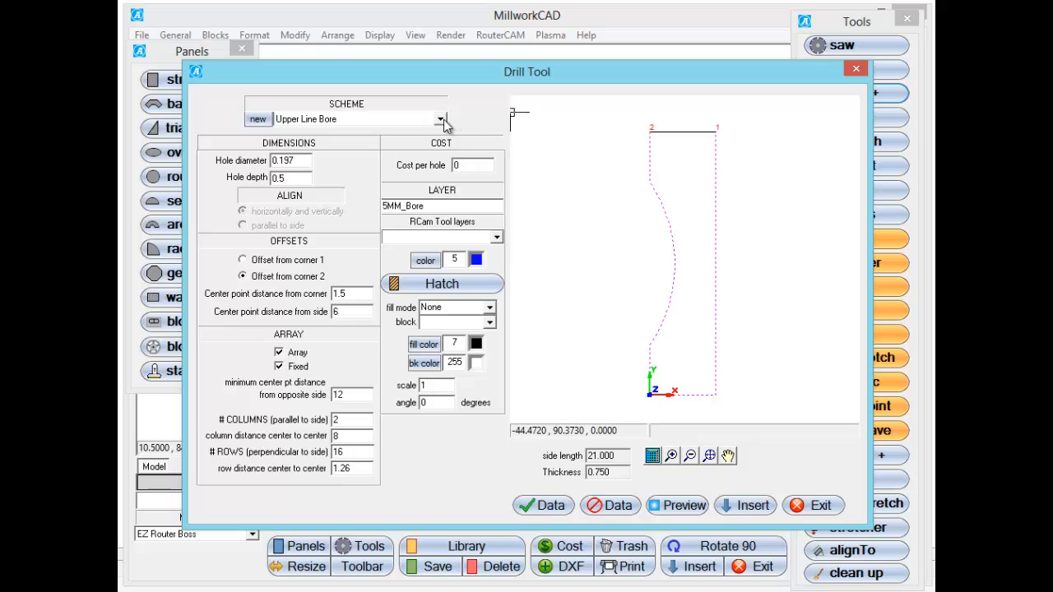
{"action": "left_click", "coordinate": [441, 120]}
{"action": "left_click", "coordinate": [412, 143]}
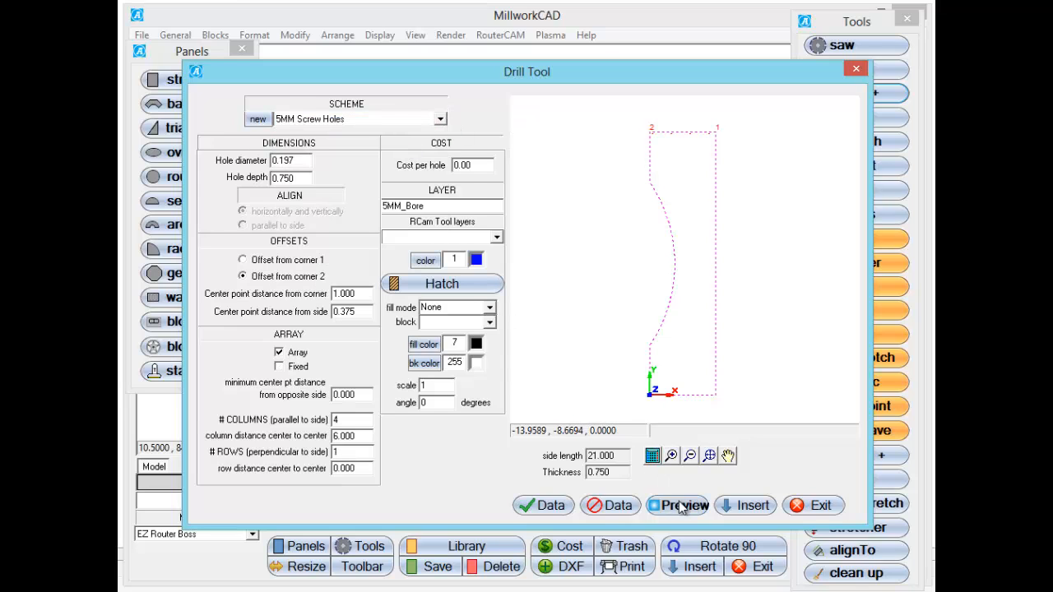
{"action": "left_click", "coordinate": [747, 504]}
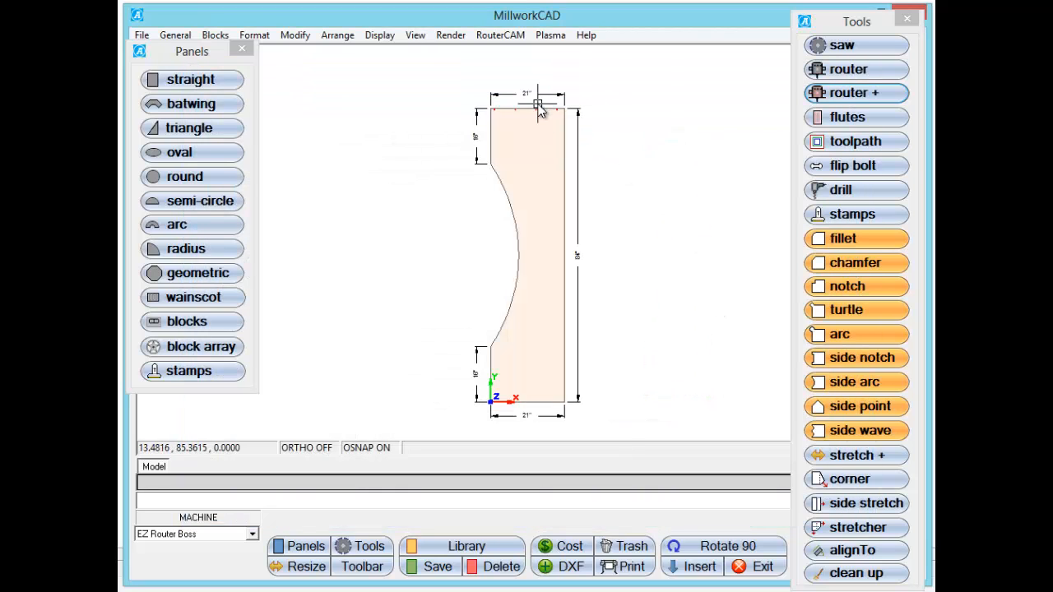
{"action": "scroll", "coordinate": [539, 109], "scroll_direction": "up", "scroll_amount": 4}
{"action": "scroll", "coordinate": [541, 110], "scroll_direction": "down", "scroll_amount": 4}
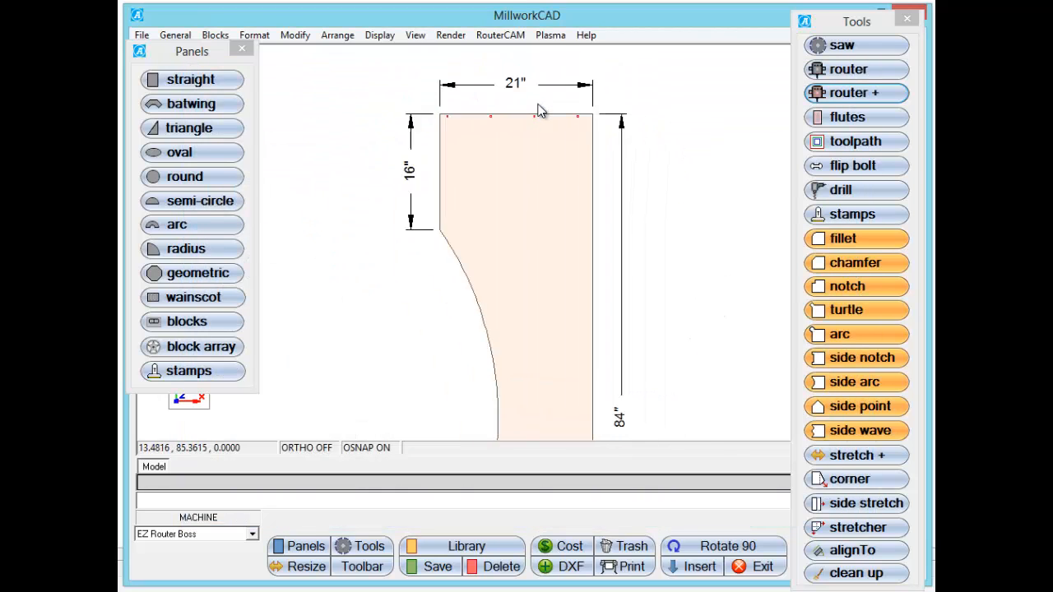
{"action": "middle_click_drag", "start_coordinate": [535, 298], "coordinate": [537, 238]}
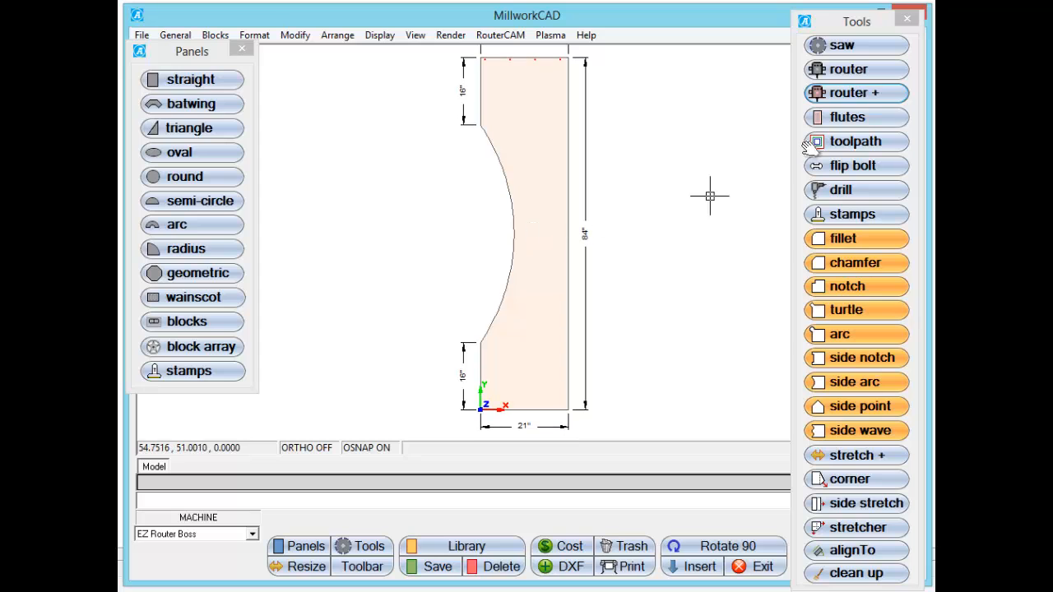
Drill a row of four holes along the panel's bottom edge using the 5MM Screw Holes scheme.
{"action": "left_click", "coordinate": [847, 191]}
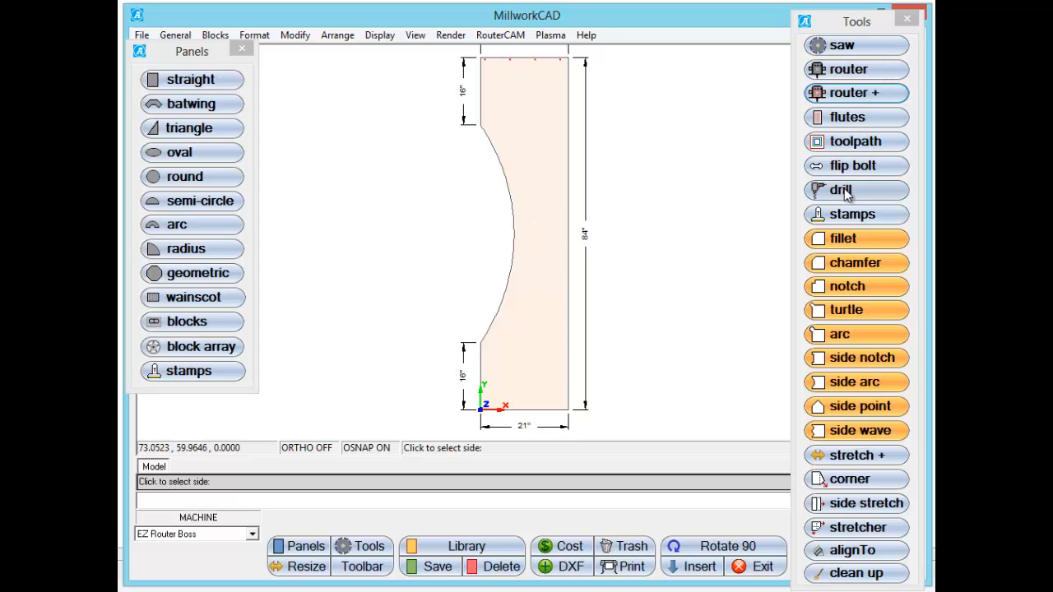
{"action": "left_click", "coordinate": [527, 410]}
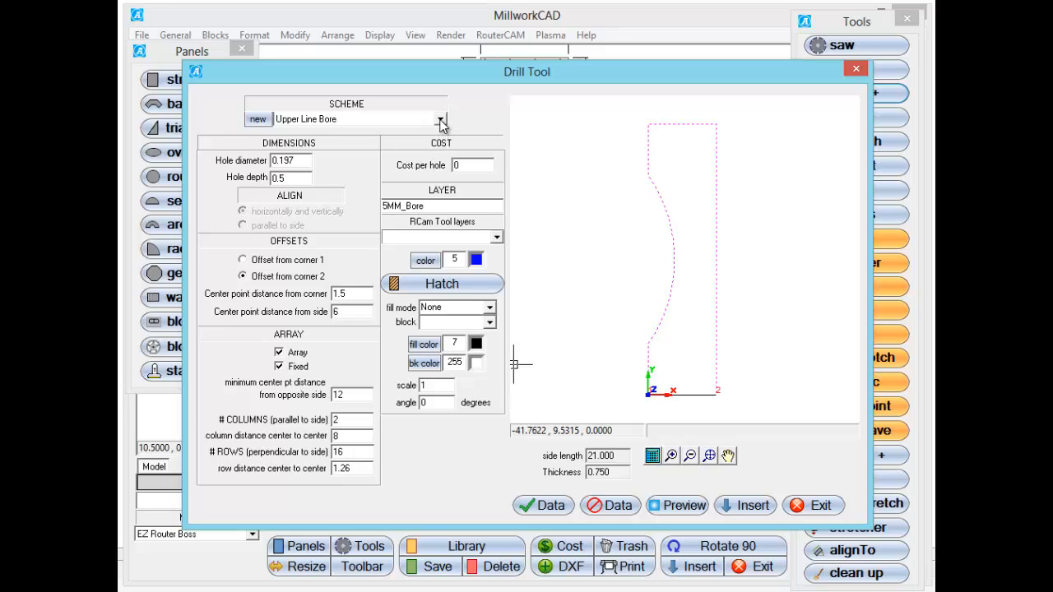
{"action": "left_click", "coordinate": [442, 122]}
{"action": "left_click", "coordinate": [393, 140]}
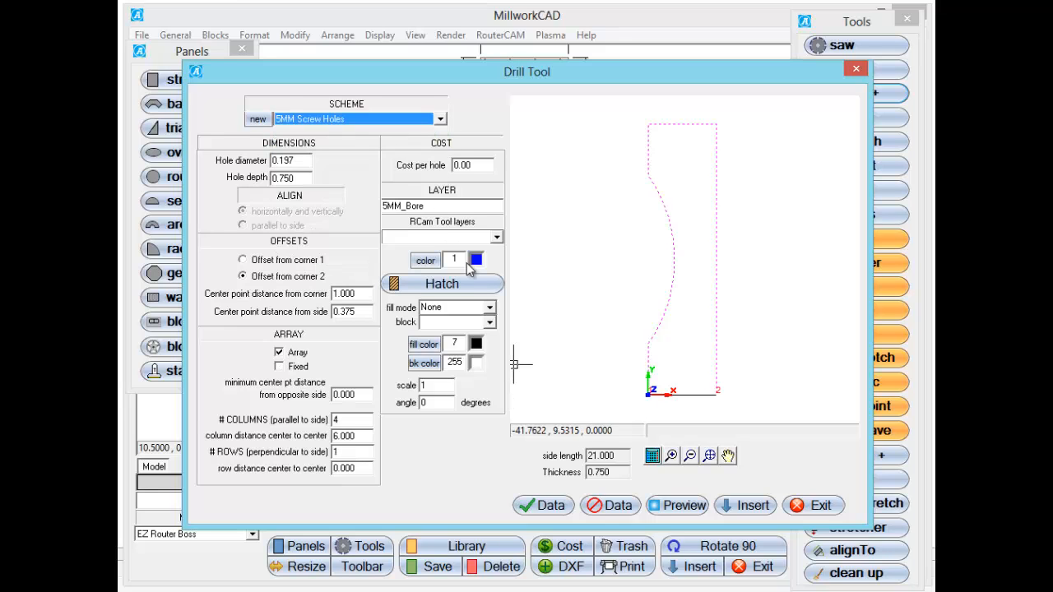
{"action": "left_click", "coordinate": [682, 506]}
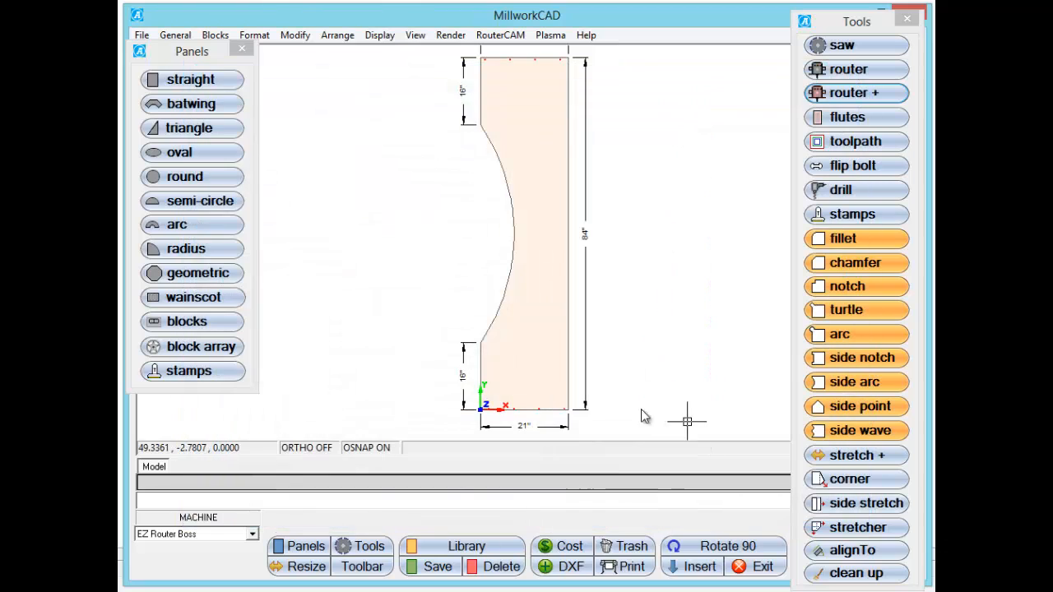
{"action": "scroll", "coordinate": [540, 422], "scroll_direction": "up", "scroll_amount": 3}
{"action": "scroll", "coordinate": [541, 422], "scroll_direction": "down", "scroll_amount": 2}
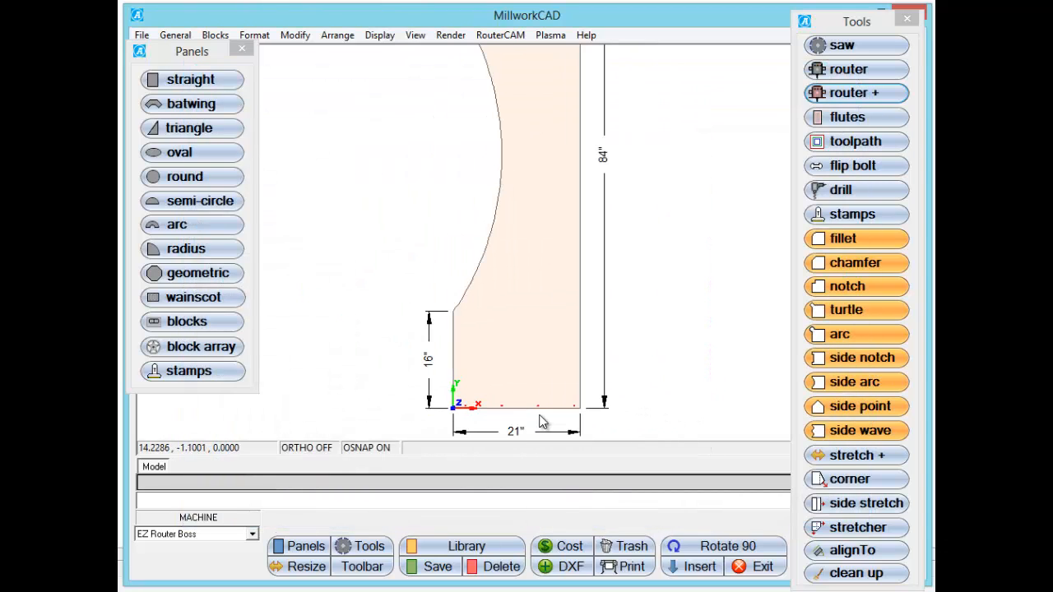
{"action": "scroll", "coordinate": [543, 422], "scroll_direction": "down", "scroll_amount": 1}
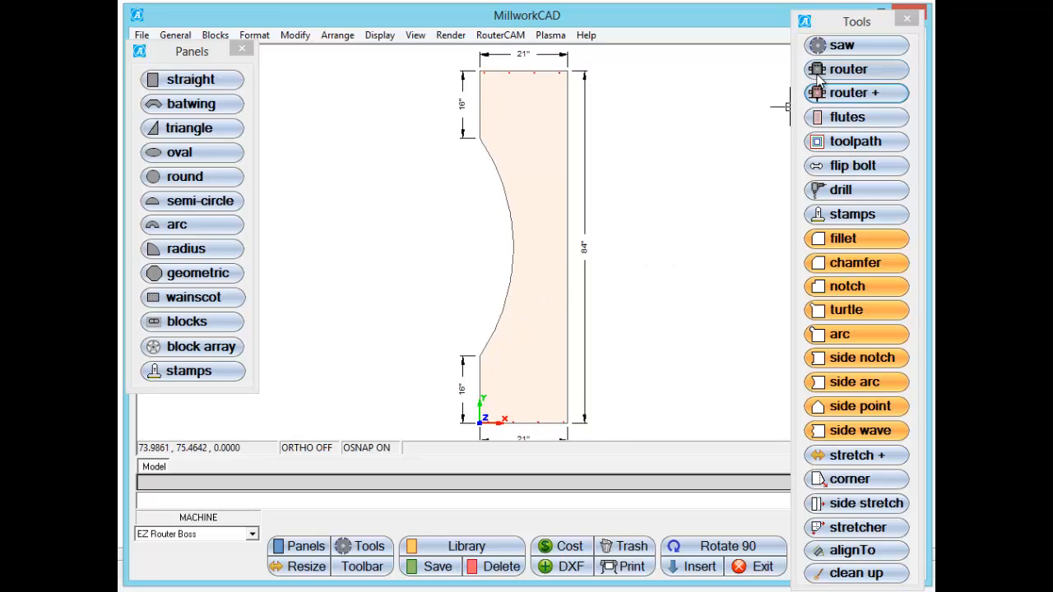
Drill two holes 12 inches below the panel's top edge using the My Holes scheme.
{"action": "left_click", "coordinate": [833, 188]}
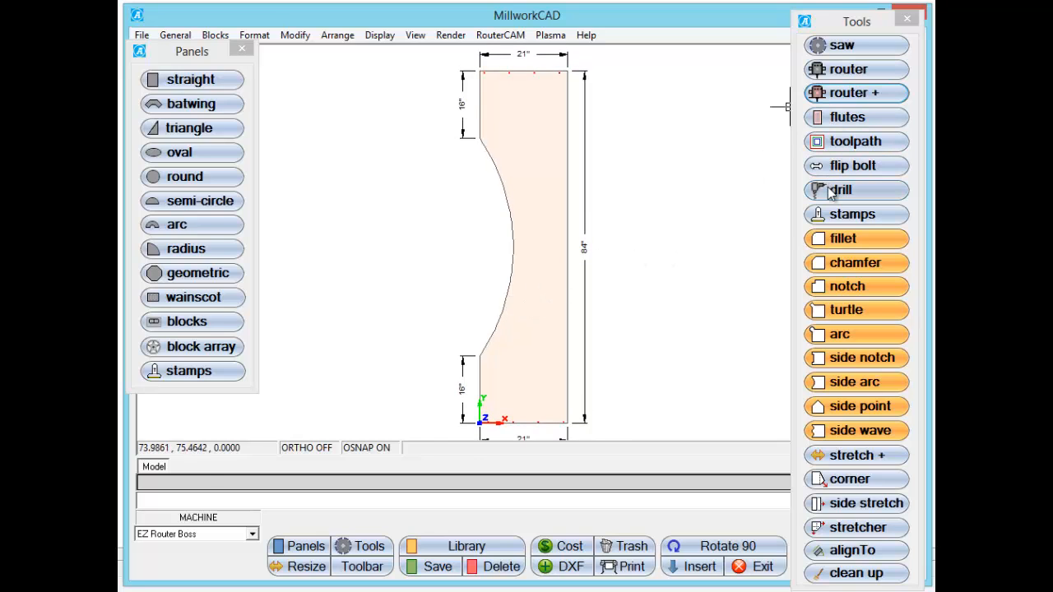
{"action": "left_click", "coordinate": [525, 72]}
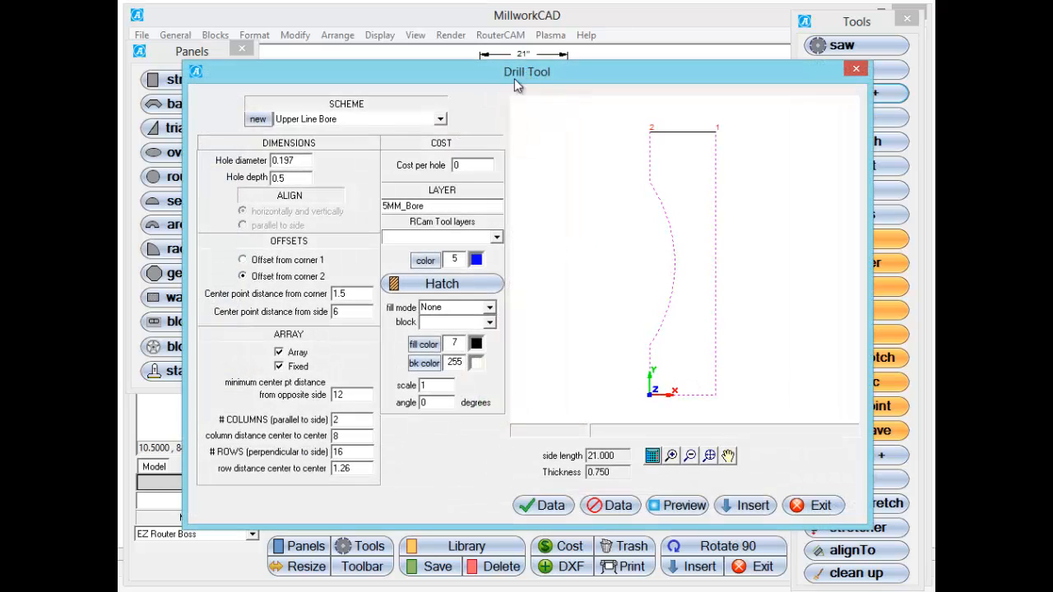
{"action": "left_click", "coordinate": [442, 120]}
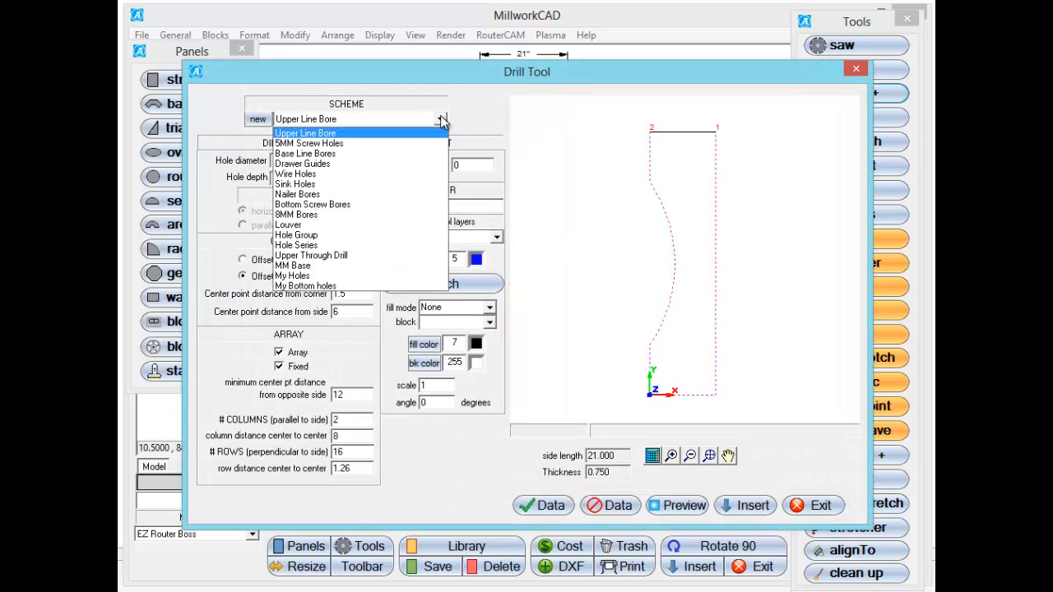
{"action": "left_click", "coordinate": [351, 275]}
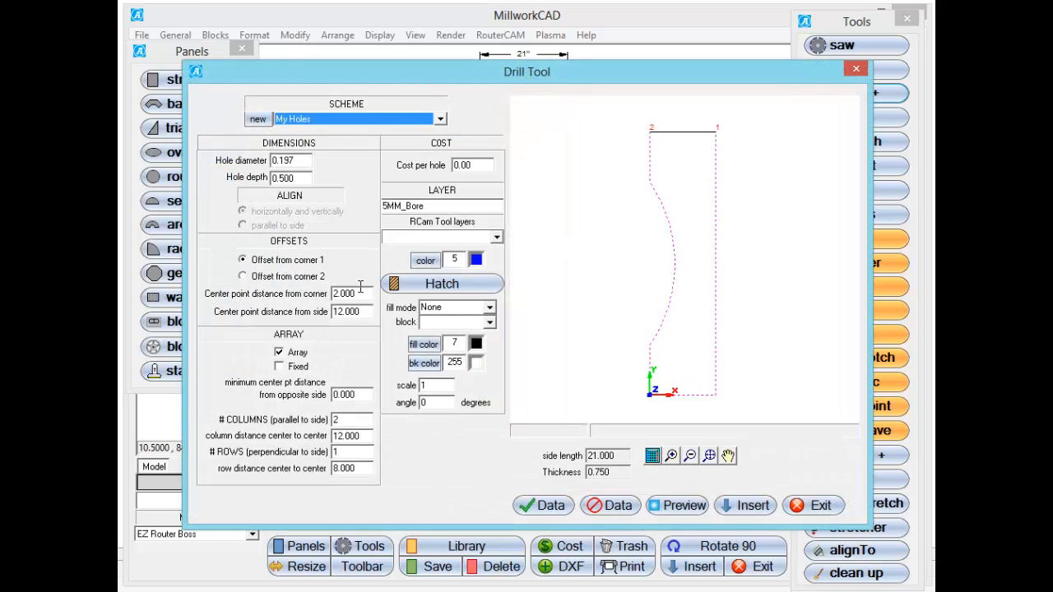
{"action": "left_click", "coordinate": [758, 506]}
{"action": "scroll", "coordinate": [521, 123], "scroll_direction": "up", "scroll_amount": 3}
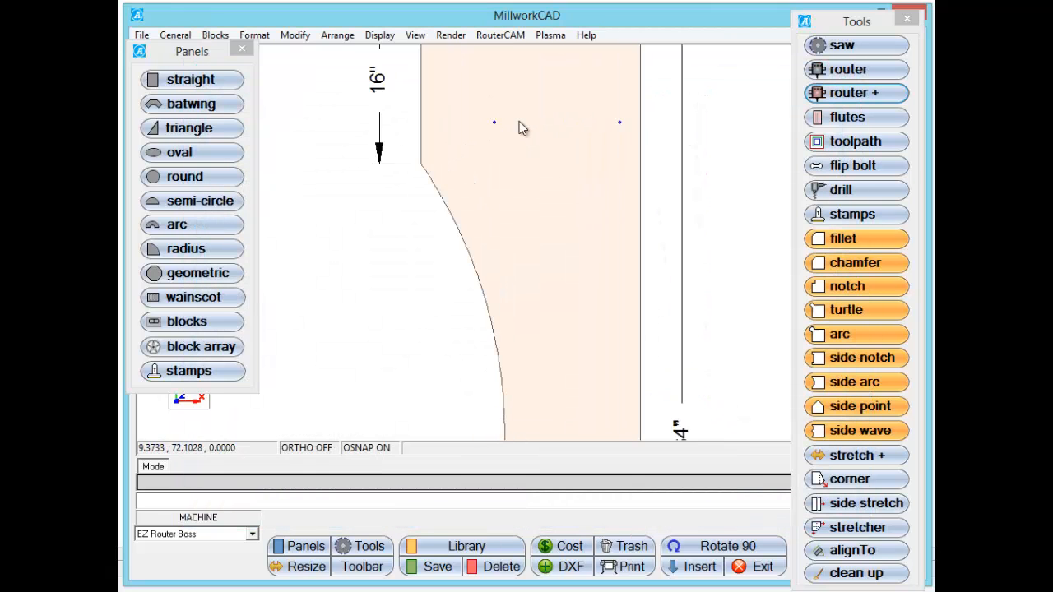
{"action": "scroll", "coordinate": [519, 122], "scroll_direction": "down", "scroll_amount": 3}
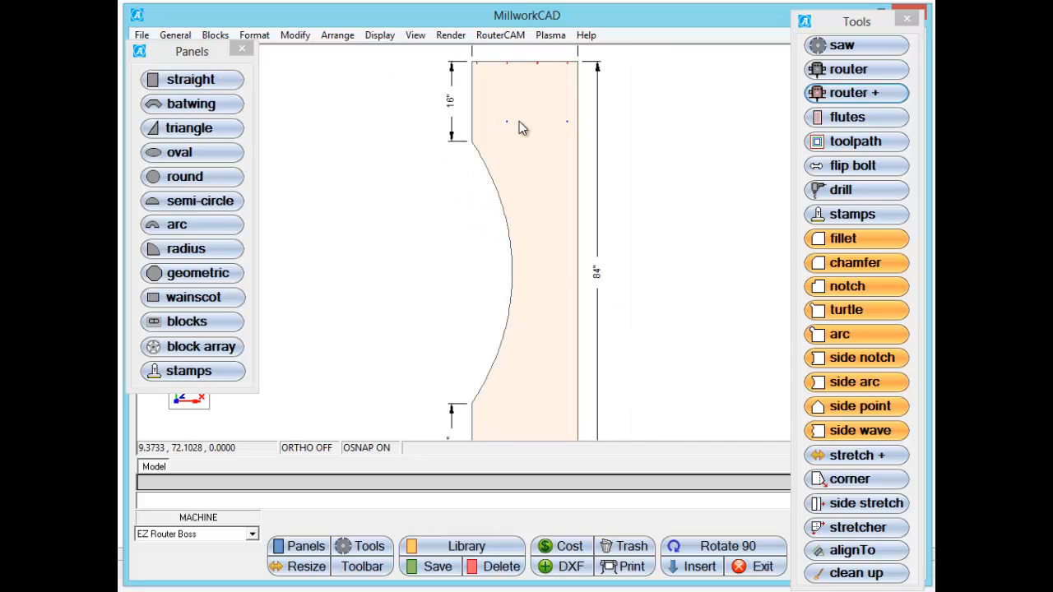
{"action": "scroll", "coordinate": [520, 121], "scroll_direction": "down", "scroll_amount": 2}
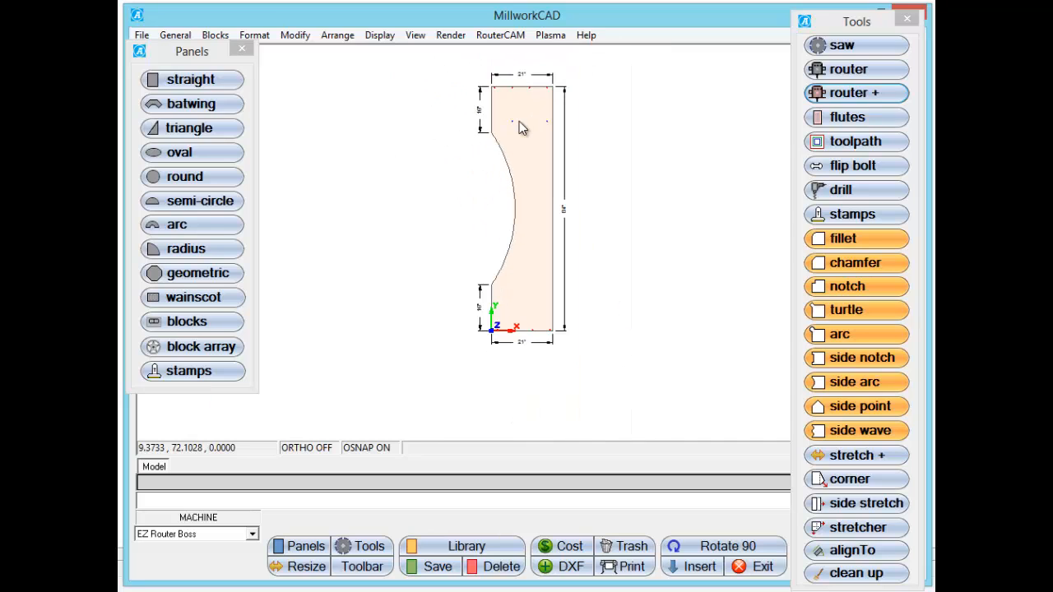
Drill three holes 15 inches above the panel's bottom edge using the My Bottom holes scheme.
{"action": "left_click", "coordinate": [847, 190]}
{"action": "scroll", "coordinate": [518, 335], "scroll_direction": "up", "scroll_amount": 4}
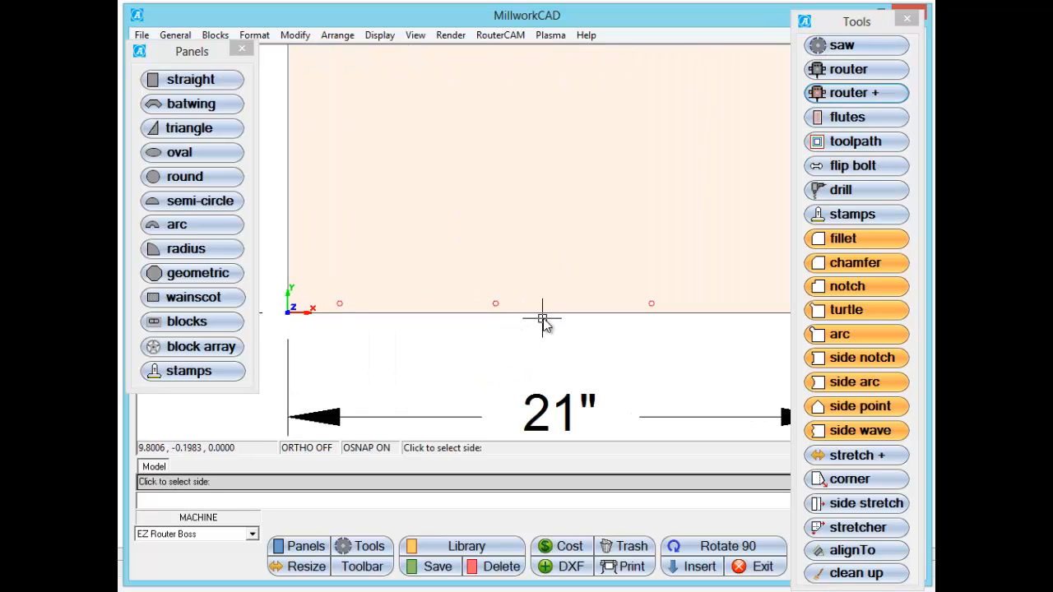
{"action": "left_click", "coordinate": [553, 312]}
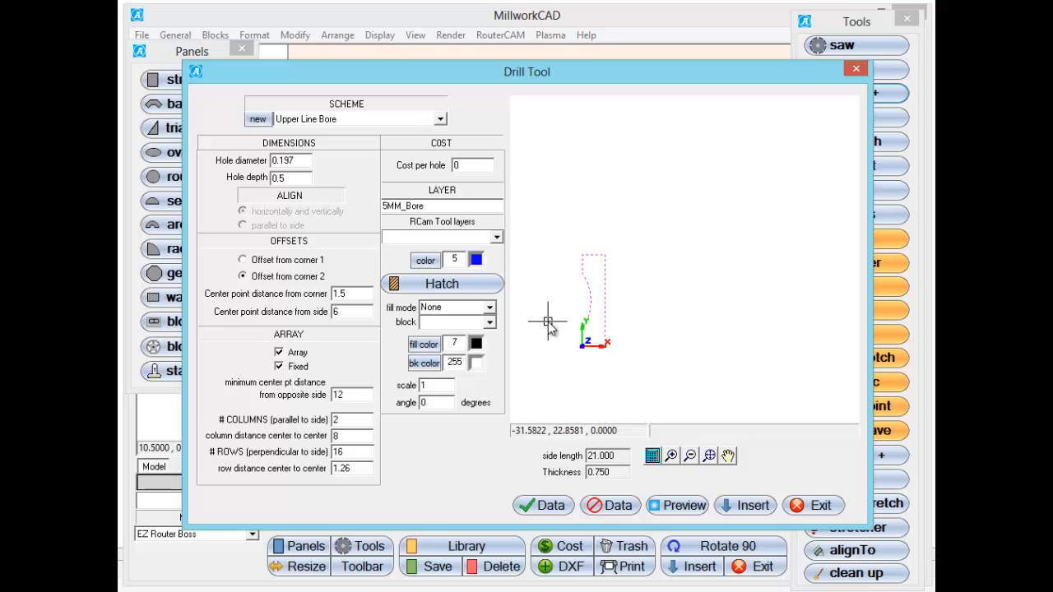
{"action": "left_click", "coordinate": [440, 120]}
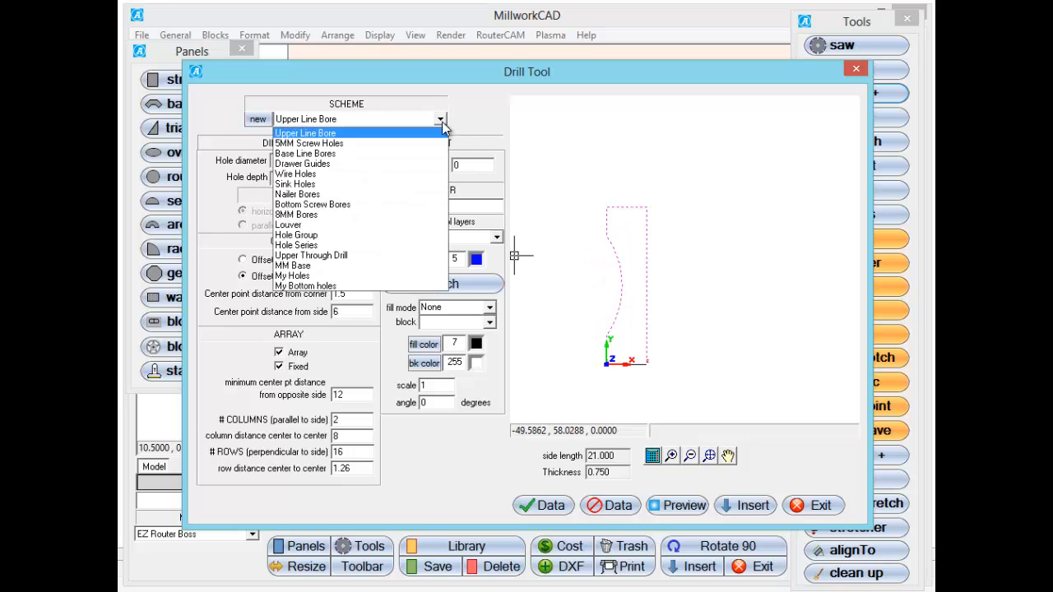
{"action": "left_click", "coordinate": [320, 286]}
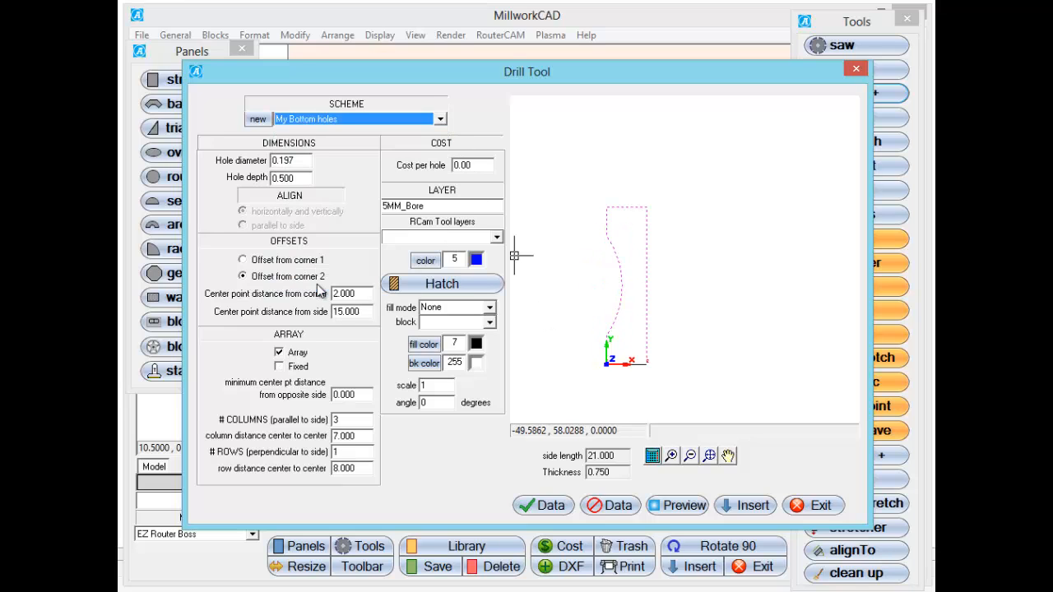
{"action": "left_click", "coordinate": [685, 505]}
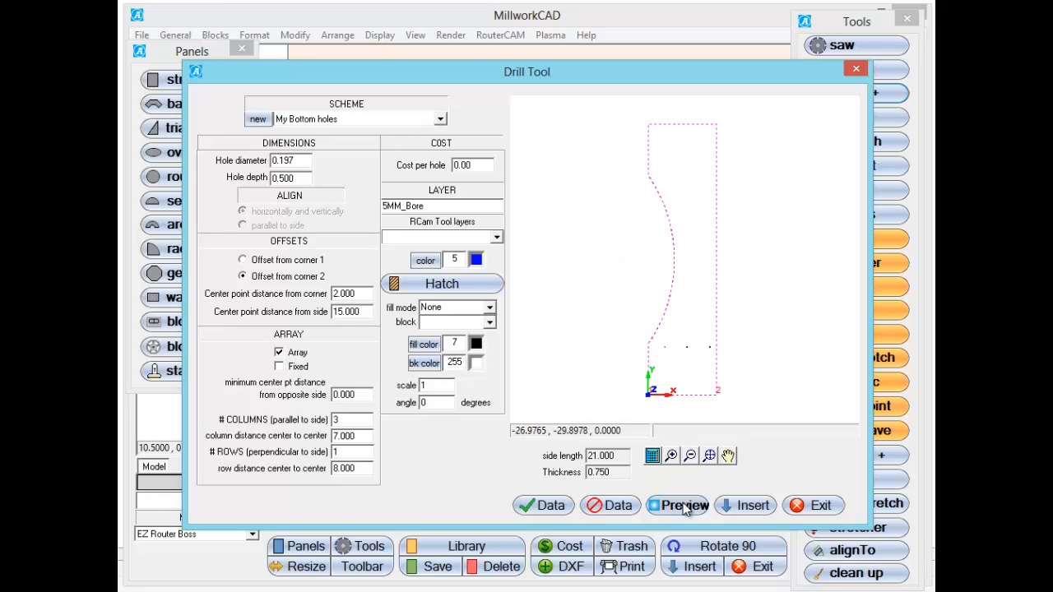
{"action": "left_click", "coordinate": [749, 505]}
{"action": "scroll", "coordinate": [645, 321], "scroll_direction": "down", "scroll_amount": 5}
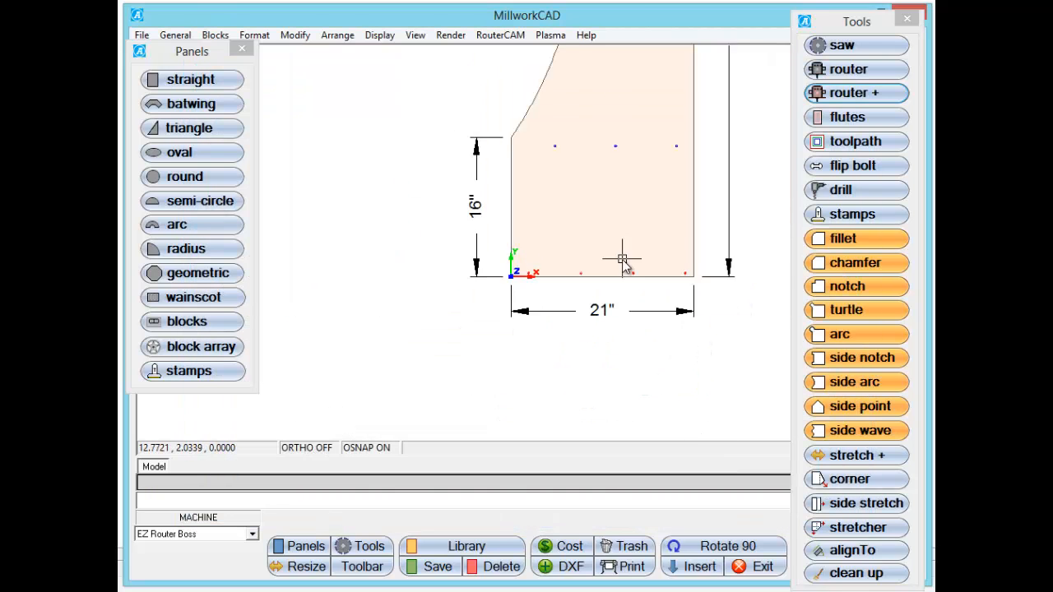
Examine the whole panel, including the arc cut and the drilled holes near both ends.
{"action": "middle_click_drag", "start_coordinate": [626, 152], "coordinate": [600, 242]}
{"action": "scroll", "coordinate": [607, 239], "scroll_direction": "down", "scroll_amount": 3}
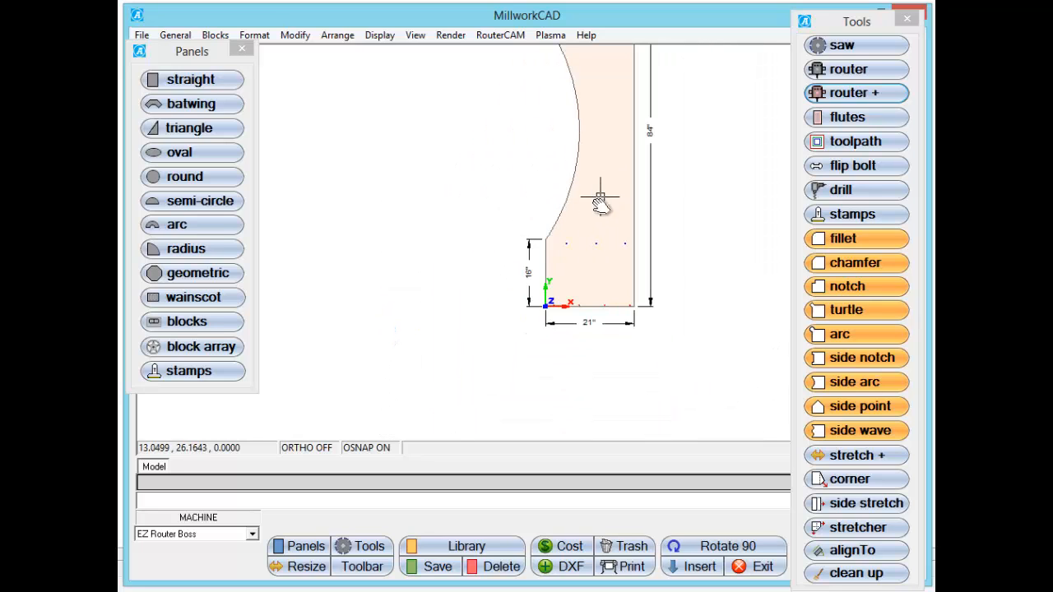
{"action": "middle_click_drag", "start_coordinate": [604, 195], "coordinate": [585, 263]}
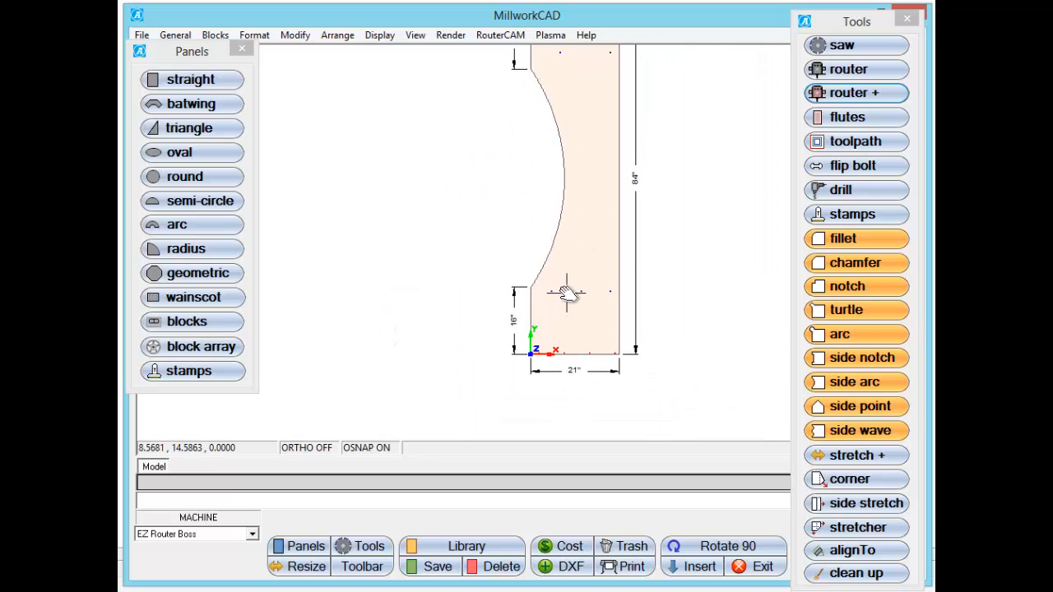
{"action": "scroll", "coordinate": [567, 301], "scroll_direction": "down", "scroll_amount": 1}
{"action": "scroll", "coordinate": [576, 210], "scroll_direction": "up", "scroll_amount": 2}
{"action": "scroll", "coordinate": [579, 205], "scroll_direction": "down", "scroll_amount": 1}
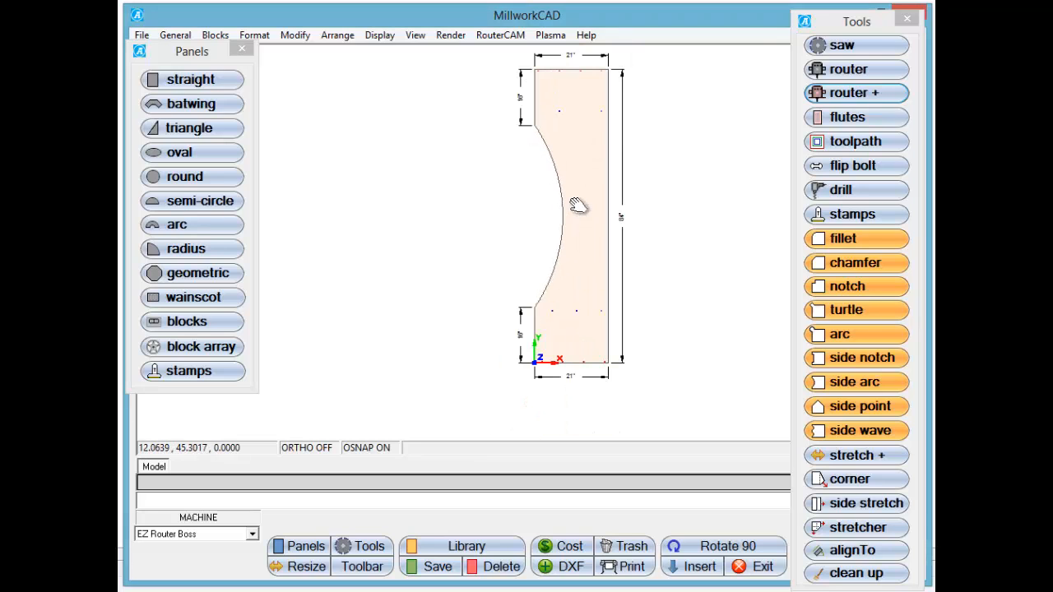
{"action": "middle_click_drag", "start_coordinate": [576, 204], "coordinate": [574, 214]}
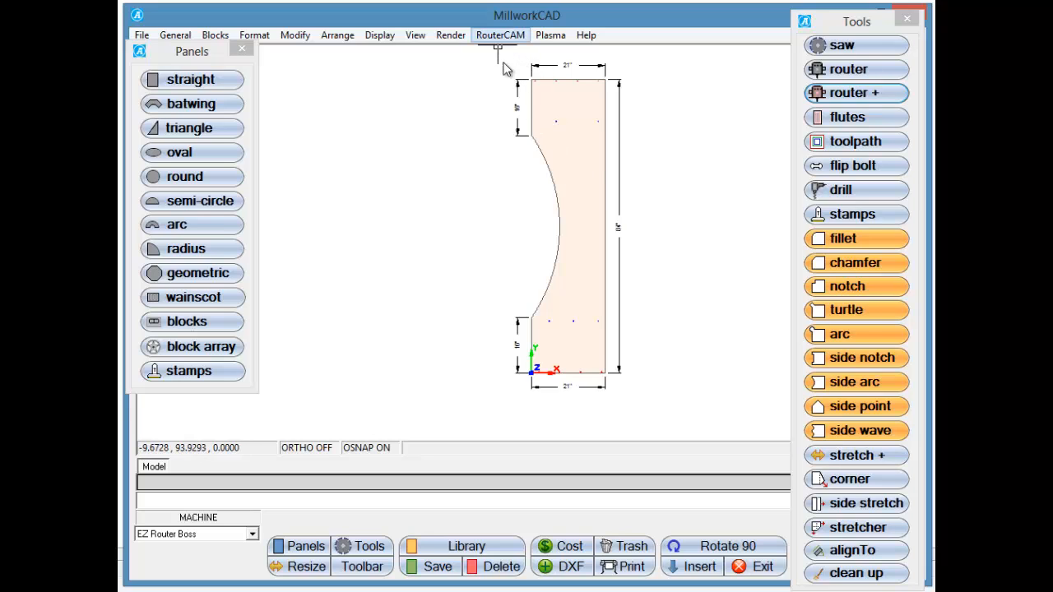
{"action": "middle_click_drag", "start_coordinate": [574, 205], "coordinate": [569, 216]}
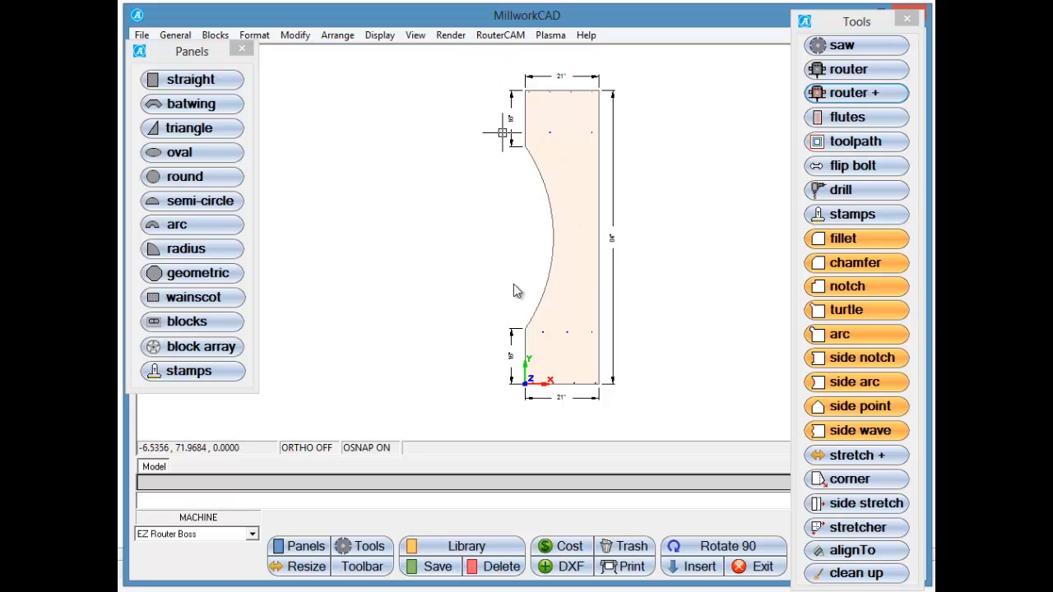
Set the panel's DXF export data to job name locker, part name left side and quantity 20.
{"action": "left_click", "coordinate": [566, 568]}
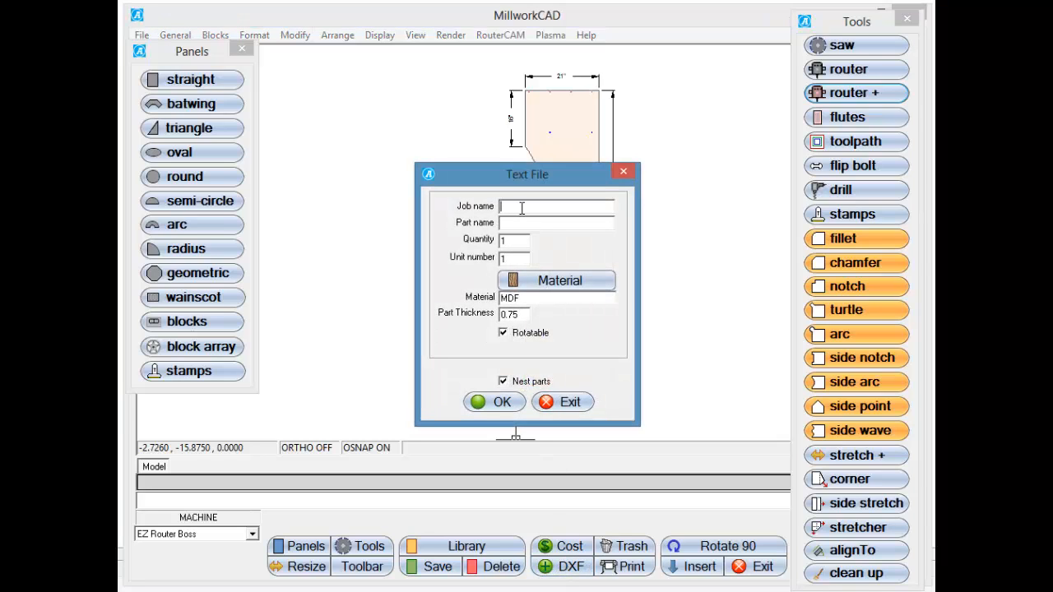
{"action": "type", "text": "lock"}
{"action": "type", "text": "e"}
{"action": "type", "text": "left"}
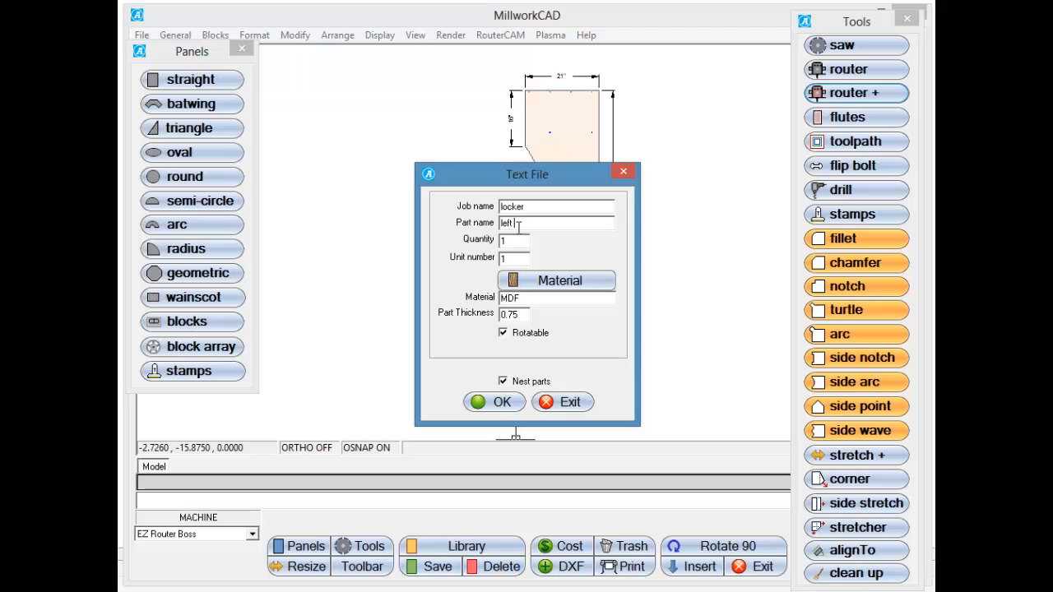
{"action": "type", "text": " side"}
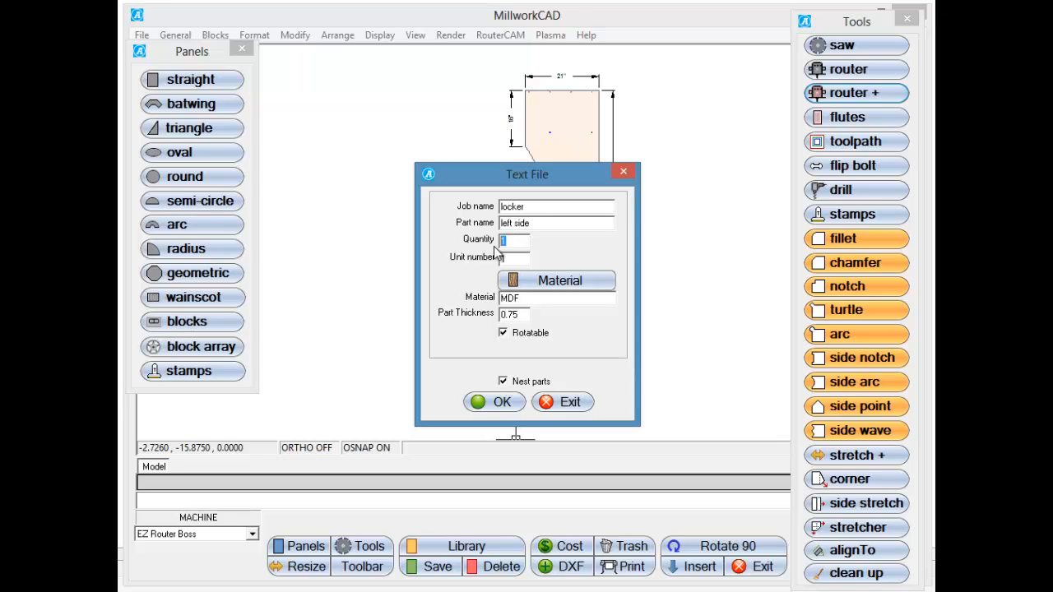
{"action": "type", "text": "20"}
{"action": "left_click", "coordinate": [503, 404]}
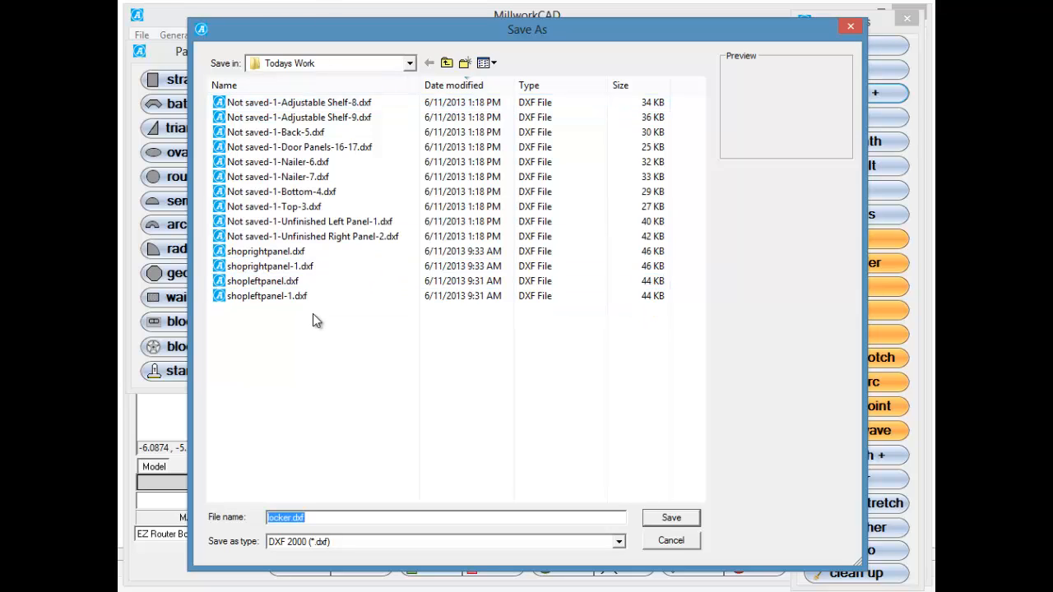
Create a lockers folder inside Todays Work and save the panel's DXF file there as leftside.
{"action": "left_click", "coordinate": [466, 64]}
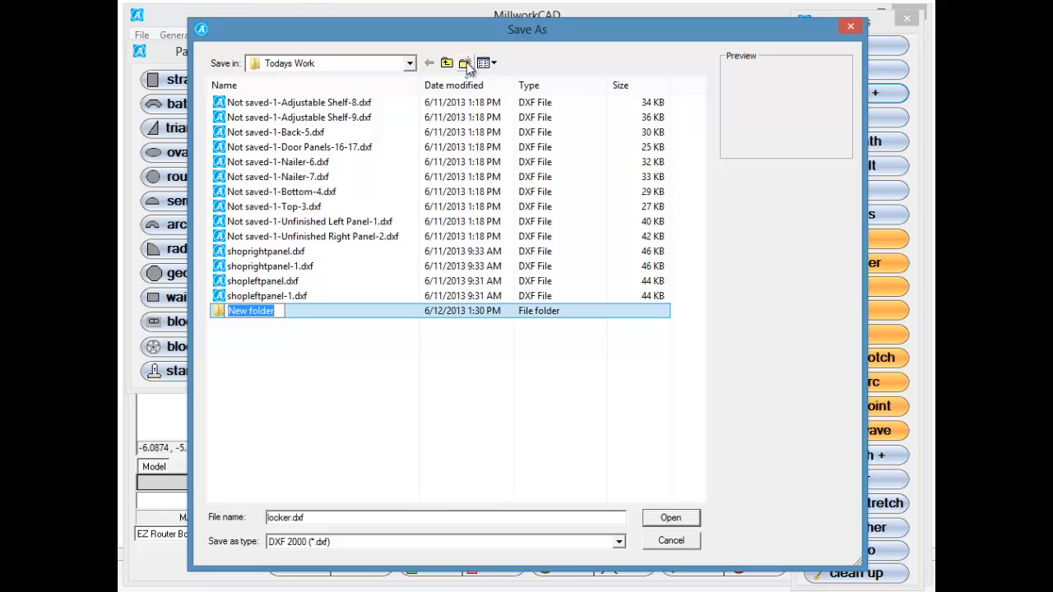
{"action": "type", "text": "lockers"}
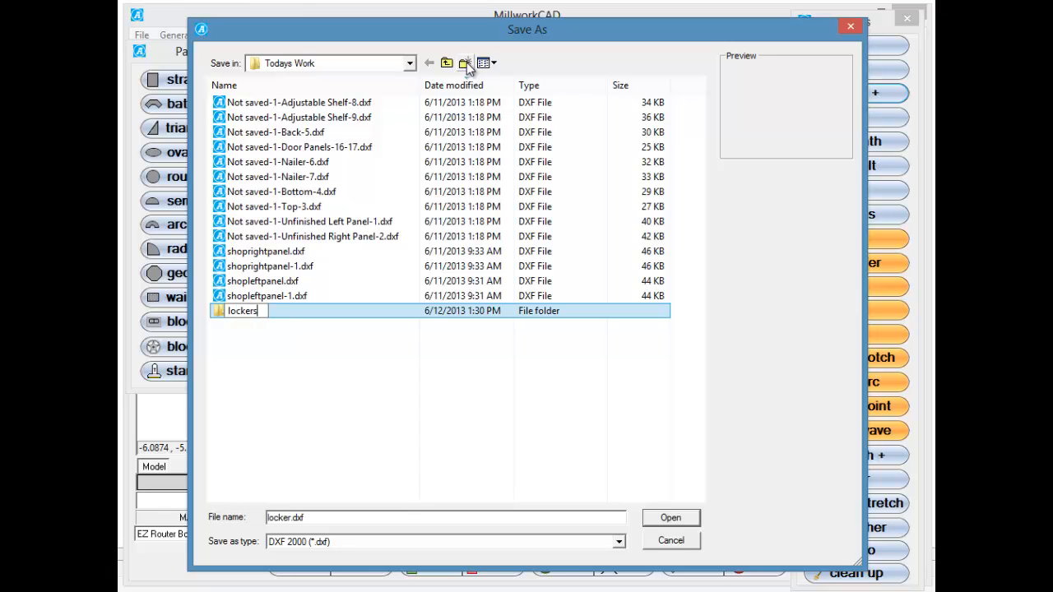
{"action": "key", "text": "Return"}
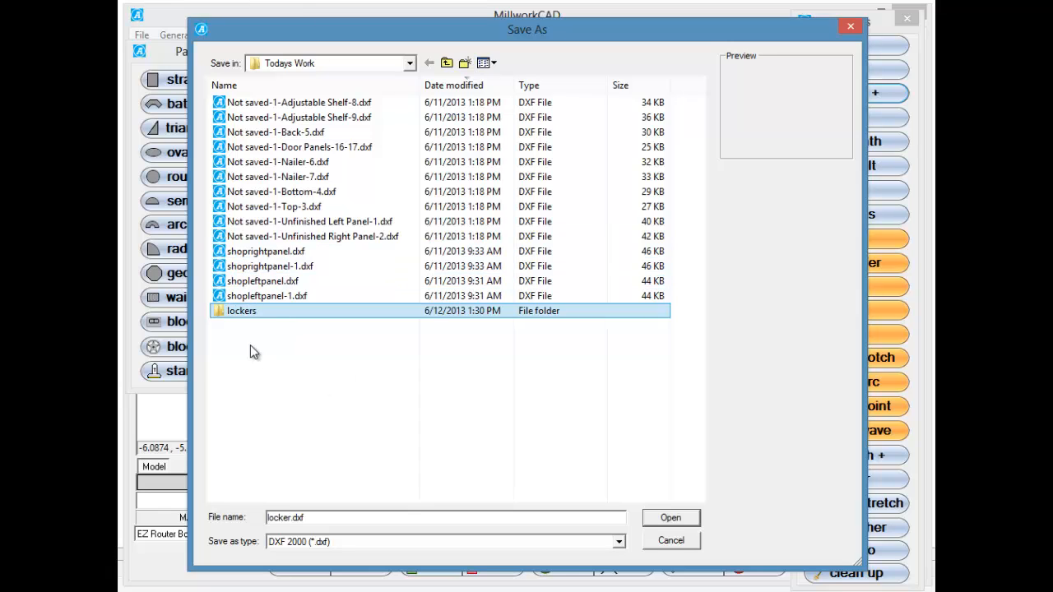
{"action": "double_click", "coordinate": [219, 315]}
{"action": "left_click", "coordinate": [310, 516]}
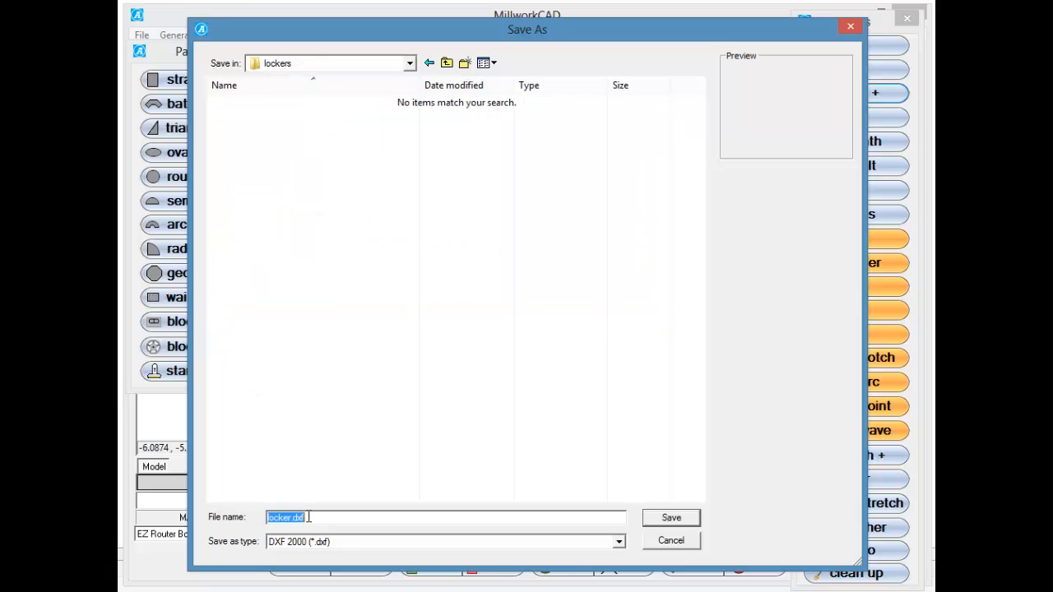
{"action": "double_click", "coordinate": [291, 518]}
{"action": "type", "text": "leftside"}
{"action": "left_click", "coordinate": [670, 518]}
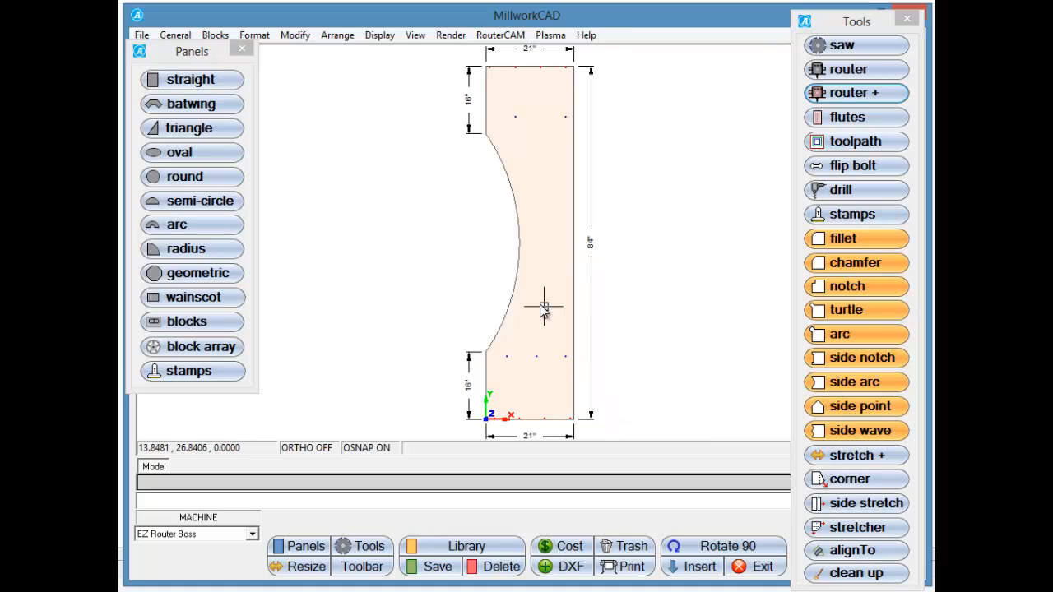
Mirror the entire panel to the left with the Extended option and all objects selected, deleting the original.
{"action": "middle_click_drag", "start_coordinate": [541, 304], "coordinate": [540, 311]}
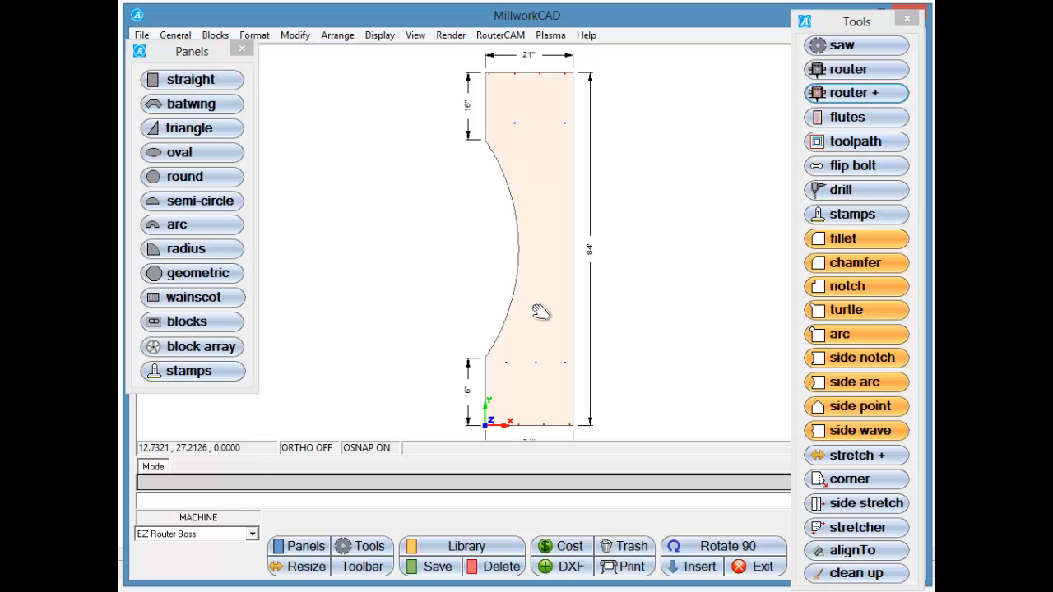
{"action": "left_click", "coordinate": [358, 567]}
{"action": "left_click_drag", "start_coordinate": [508, 58], "coordinate": [527, 22]}
{"action": "middle_click_drag", "start_coordinate": [530, 222], "coordinate": [532, 242]}
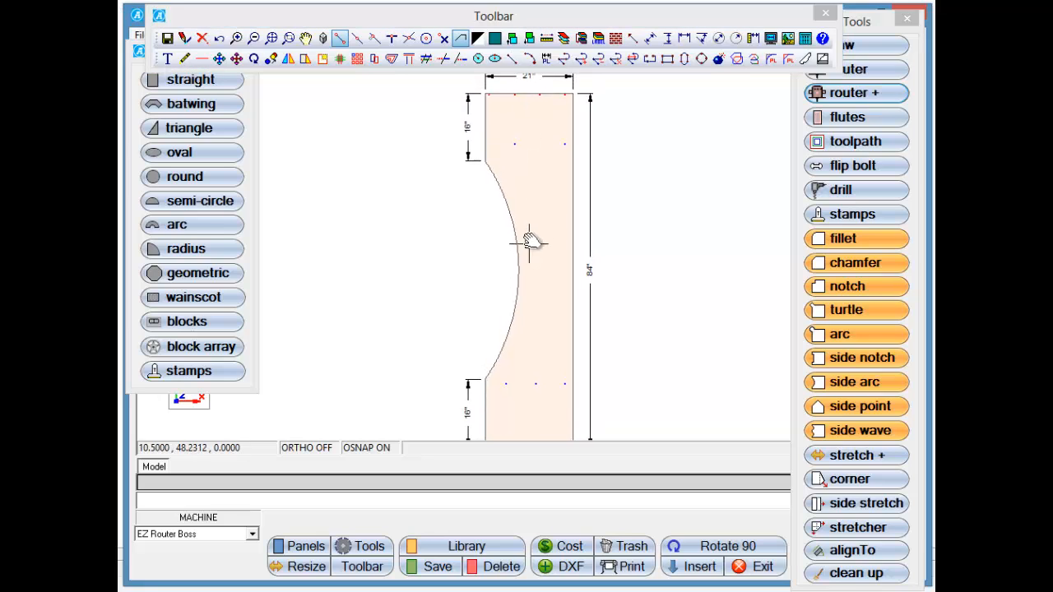
{"action": "scroll", "coordinate": [533, 237], "scroll_direction": "down", "scroll_amount": 2}
{"action": "scroll", "coordinate": [535, 237], "scroll_direction": "up", "scroll_amount": 1}
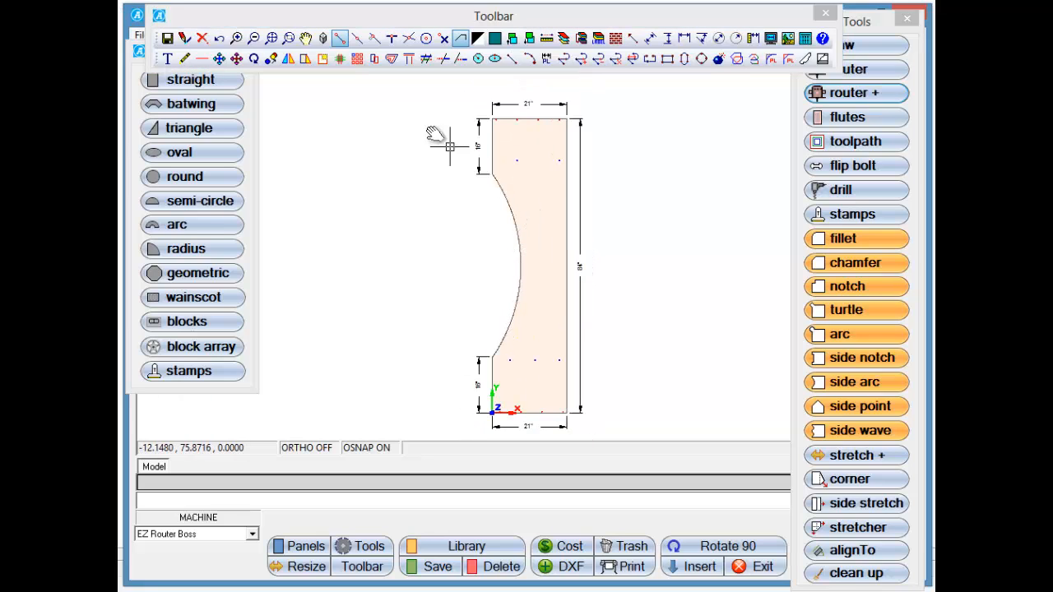
{"action": "left_click", "coordinate": [287, 61]}
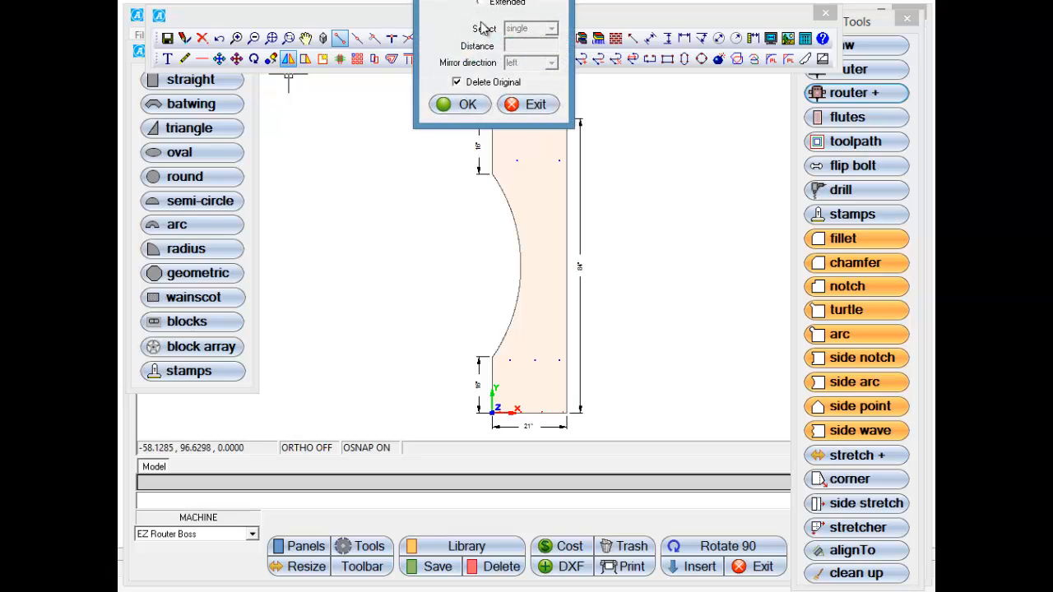
{"action": "left_click_drag", "start_coordinate": [494, 2], "coordinate": [350, 114]}
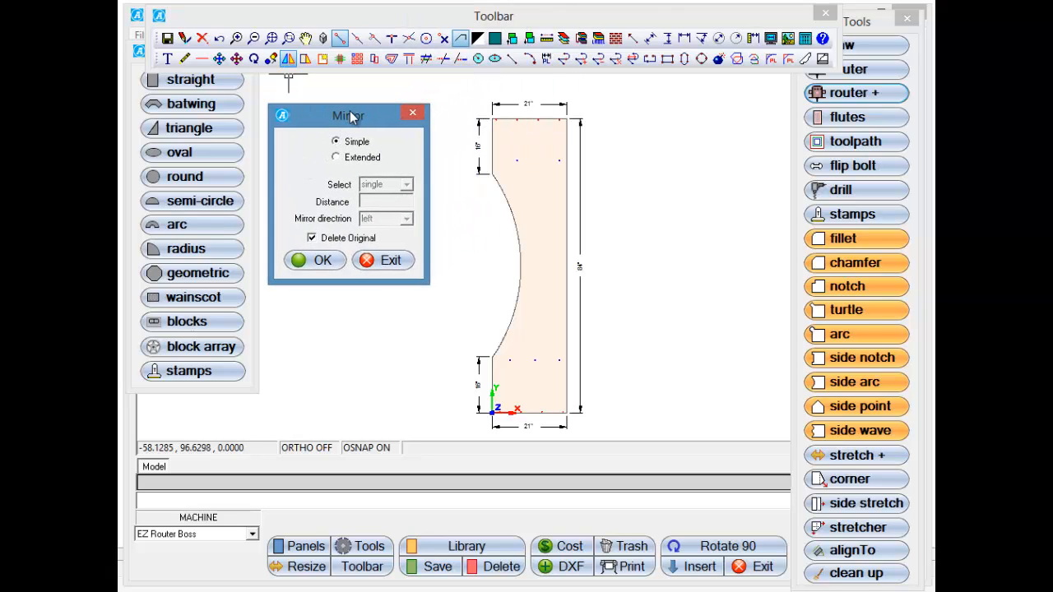
{"action": "left_click", "coordinate": [336, 158]}
{"action": "left_click", "coordinate": [407, 188]}
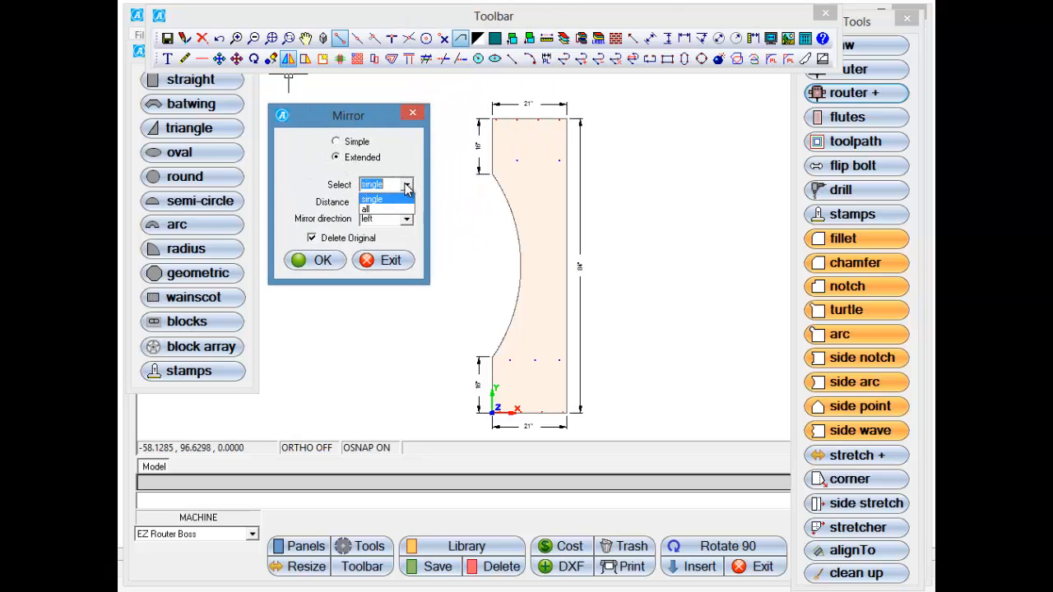
{"action": "left_click", "coordinate": [386, 213]}
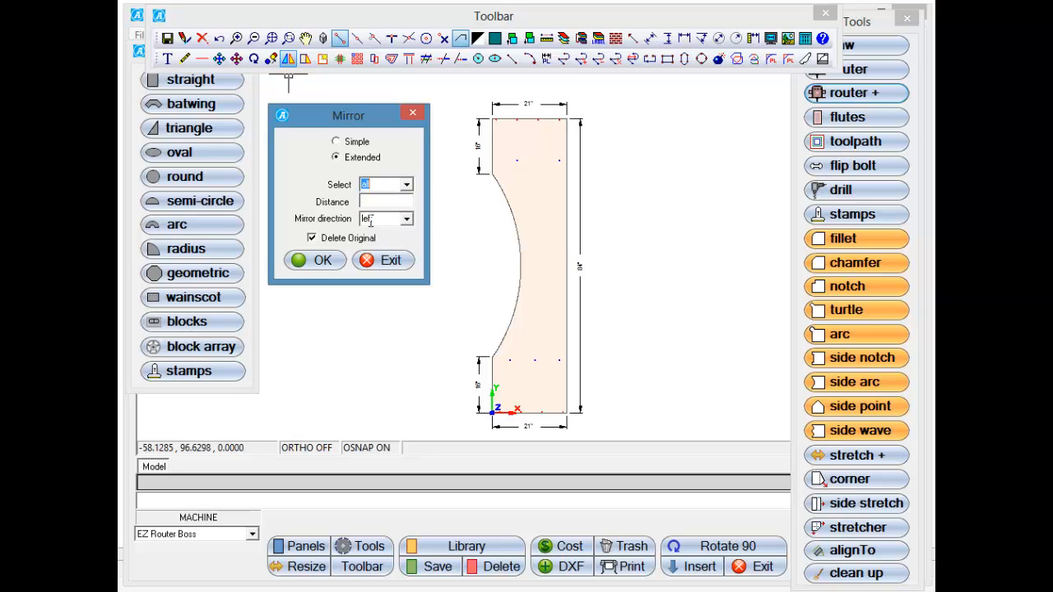
{"action": "left_click", "coordinate": [321, 260]}
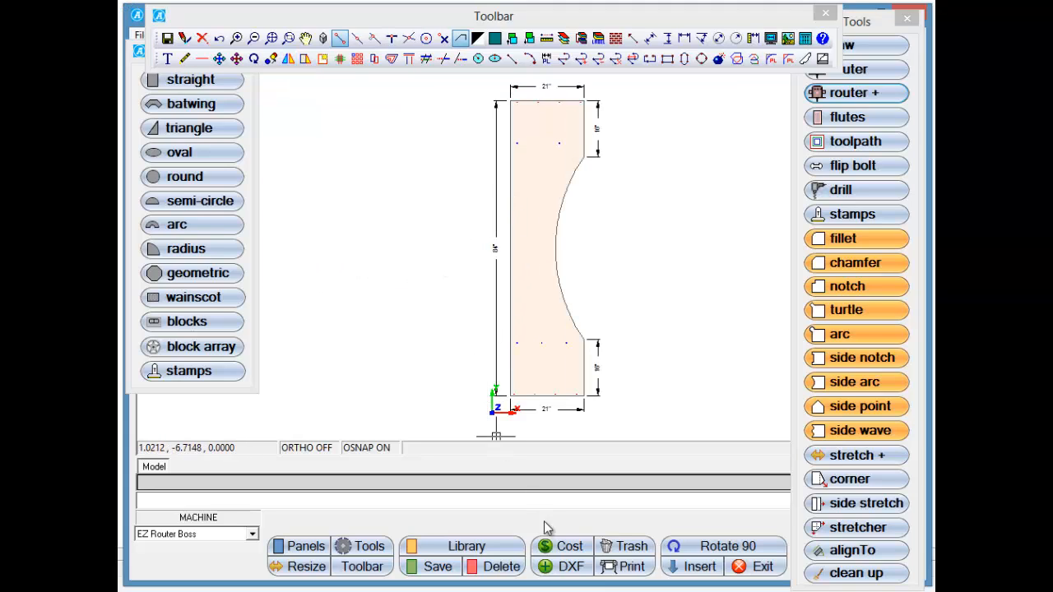
Export the mirrored panel as rightside.dxf with job and part name rightside, quantity 20, and nest it using the Standard positioning scheme.
{"action": "left_click", "coordinate": [565, 570]}
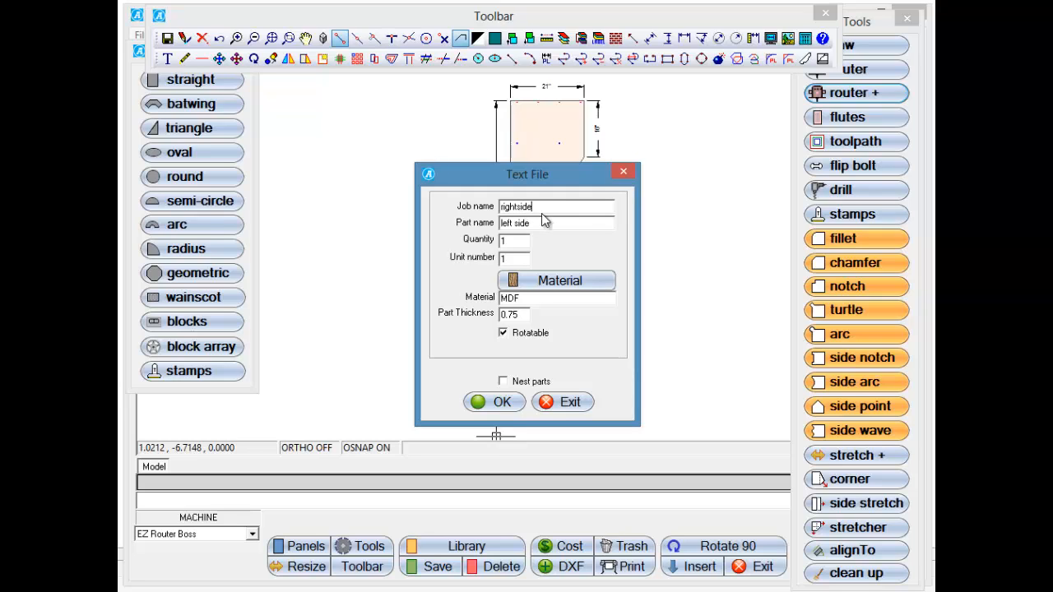
{"action": "right_click", "coordinate": [509, 204]}
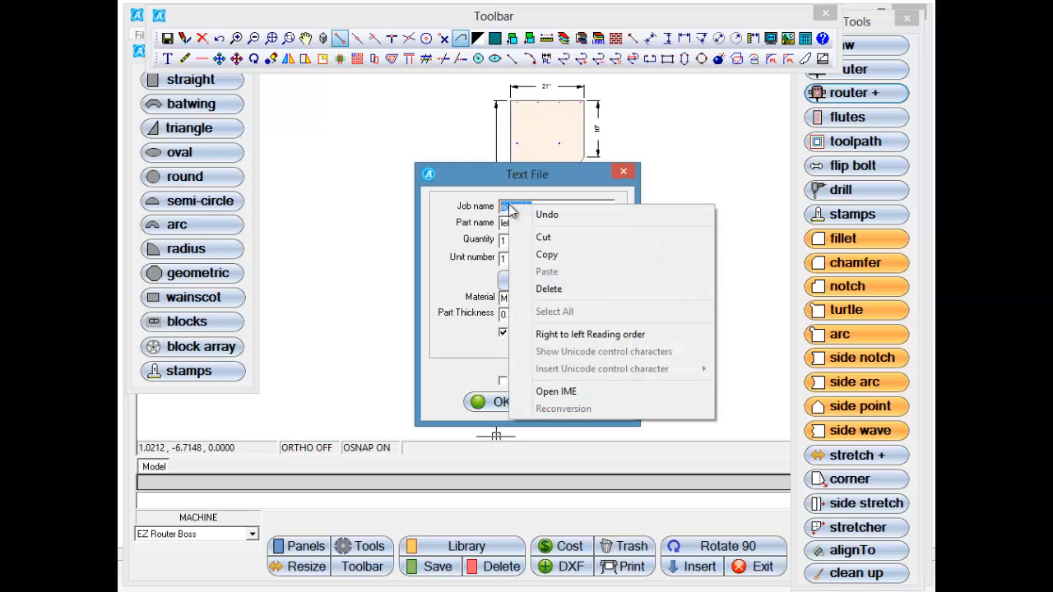
{"action": "left_click", "coordinate": [553, 257]}
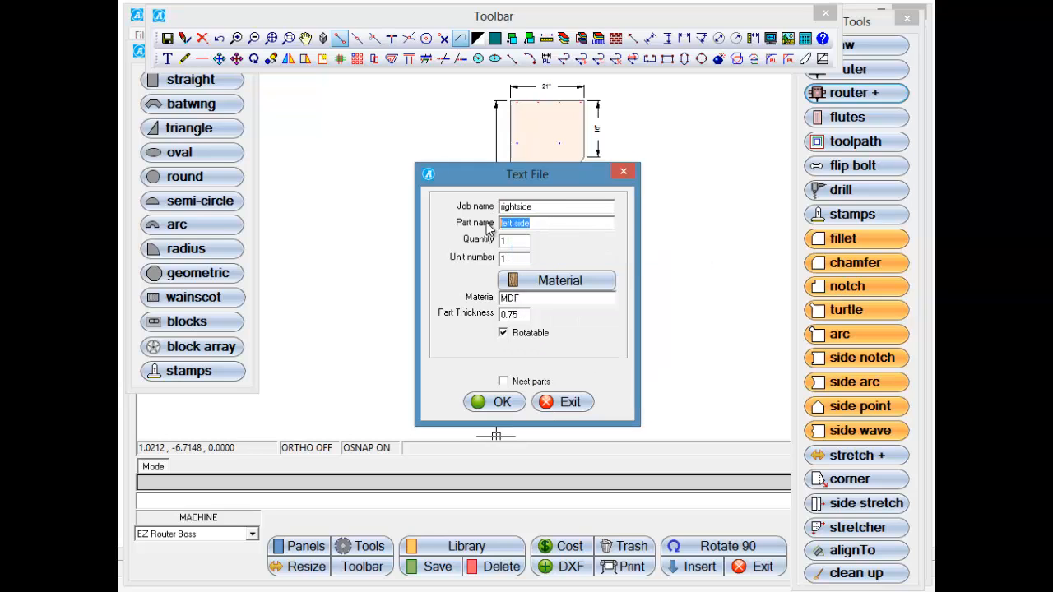
{"action": "right_click", "coordinate": [507, 229]}
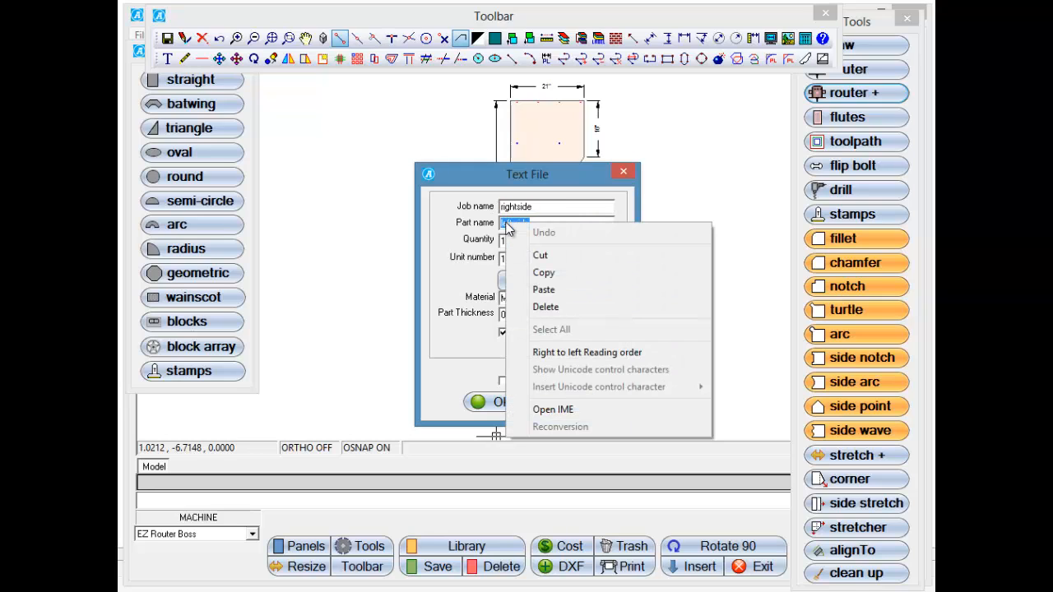
{"action": "left_click", "coordinate": [541, 288]}
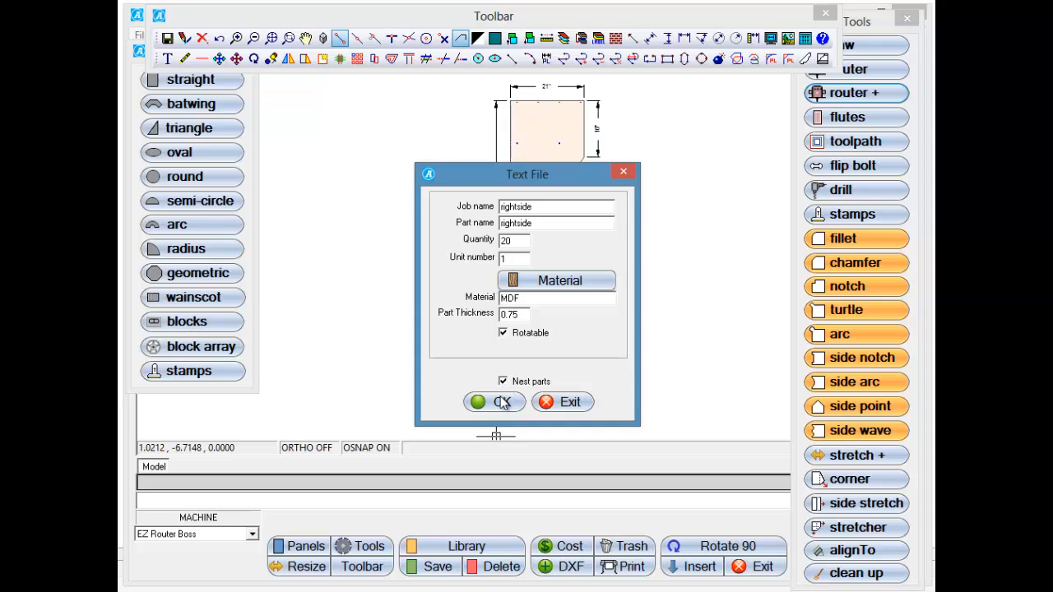
{"action": "left_click", "coordinate": [500, 402]}
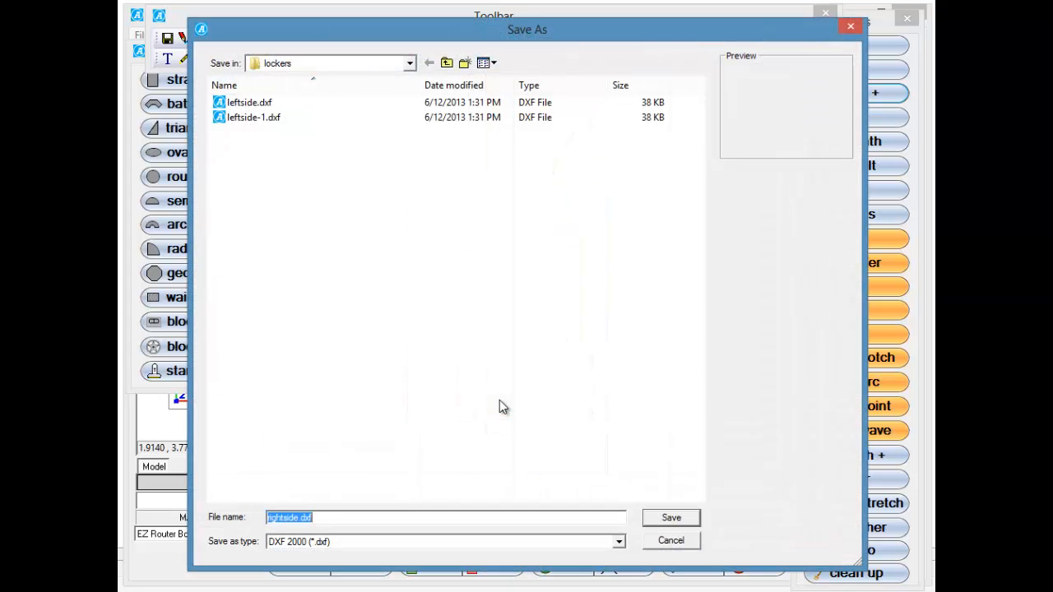
{"action": "left_click", "coordinate": [667, 519]}
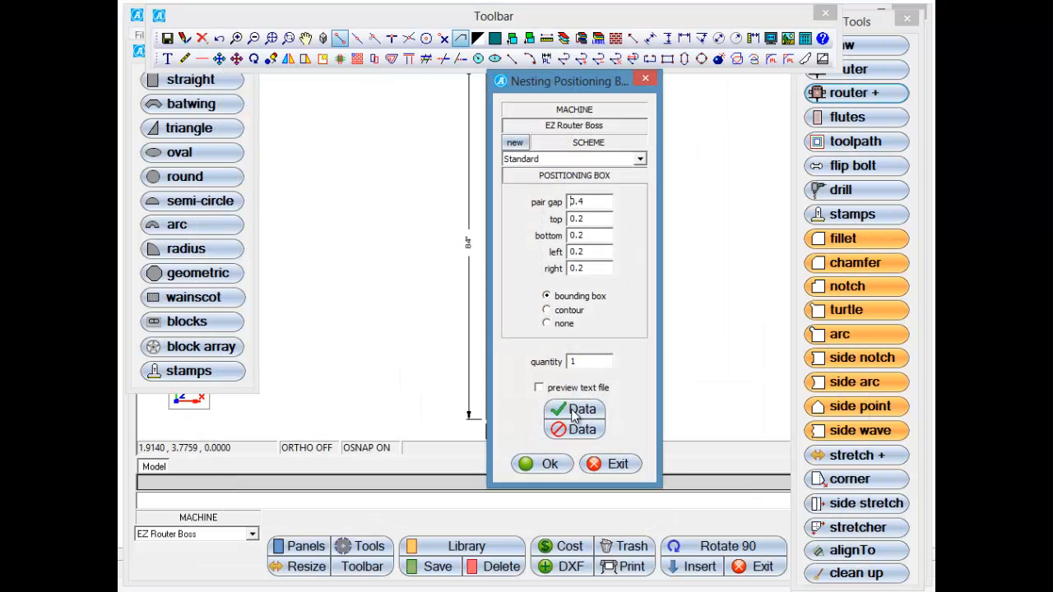
{"action": "left_click", "coordinate": [544, 464]}
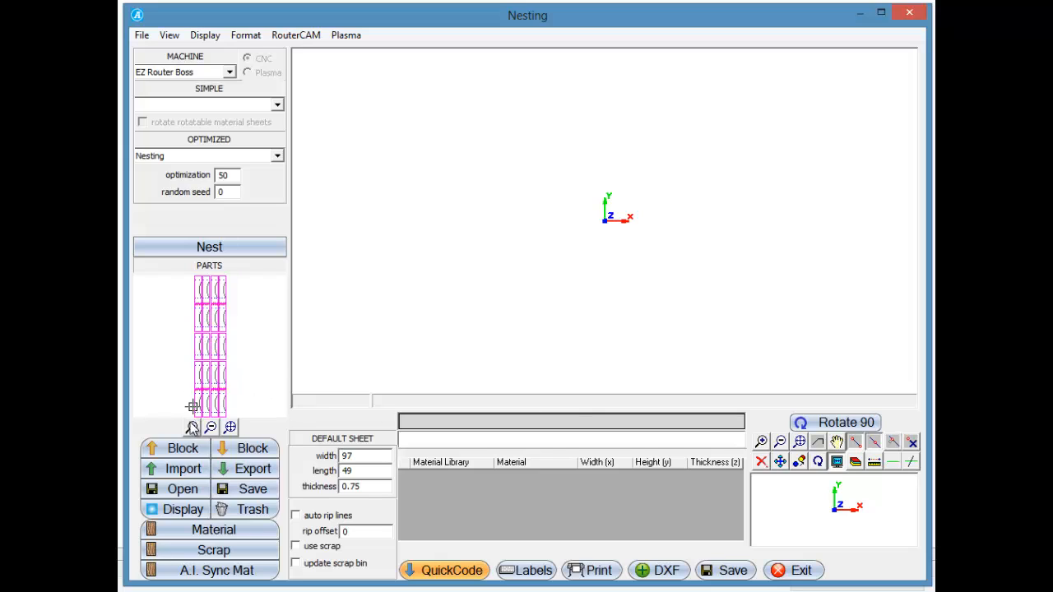
Import leftside.txt from the lockers folder into the nesting parts, using the Standard positioning scheme with bounding box.
{"action": "left_click", "coordinate": [185, 470]}
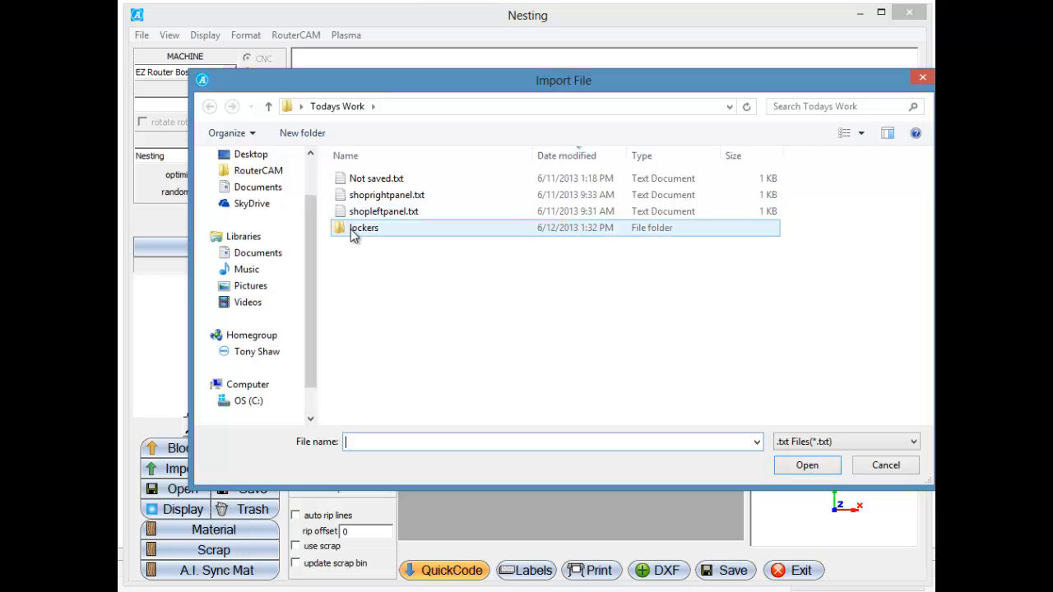
{"action": "double_click", "coordinate": [354, 234]}
{"action": "left_click", "coordinate": [368, 183]}
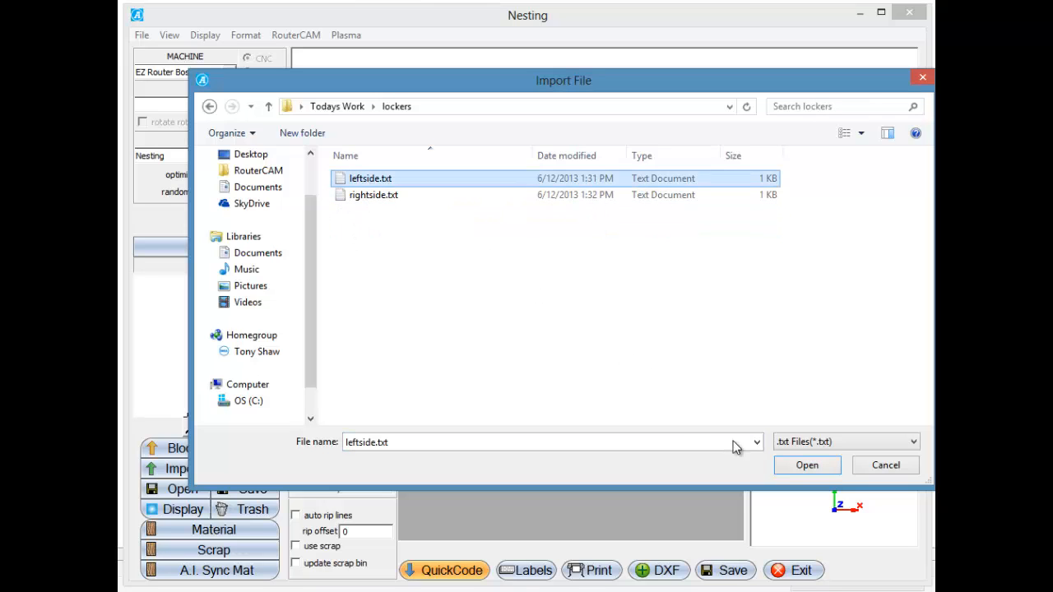
{"action": "left_click", "coordinate": [788, 466]}
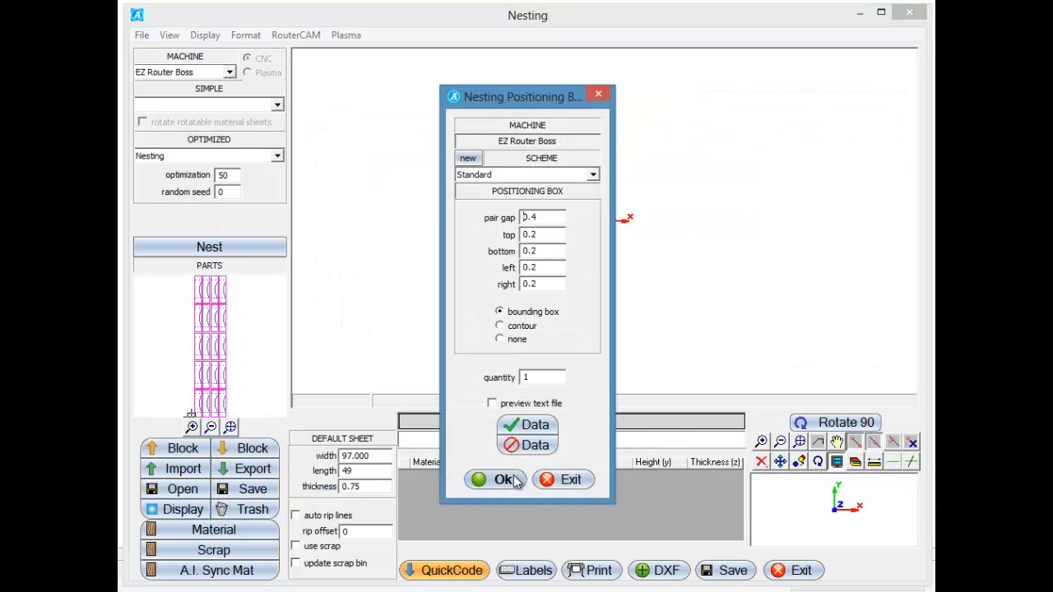
{"action": "left_click", "coordinate": [496, 479]}
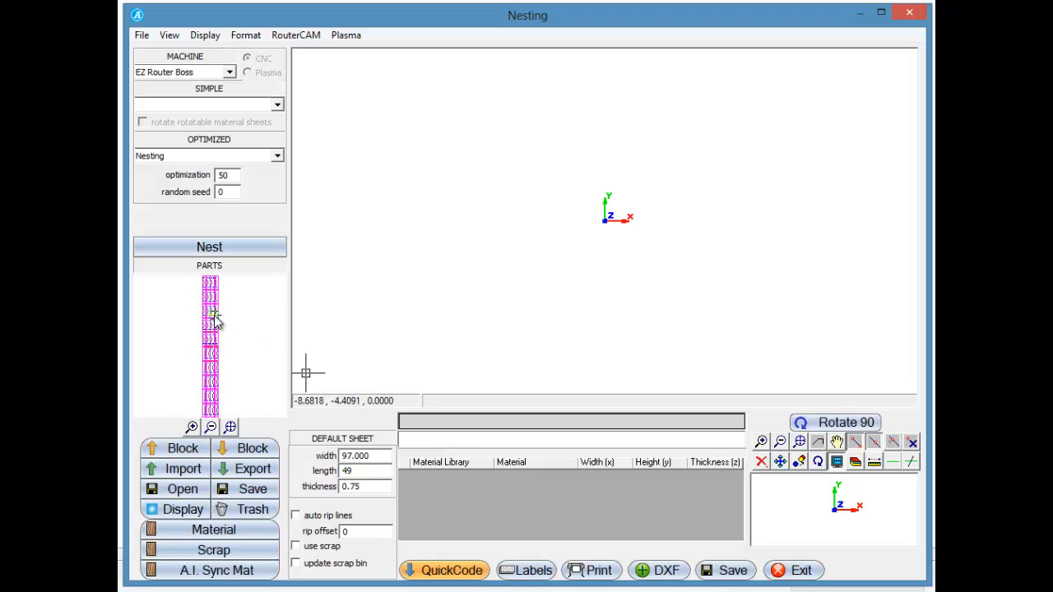
Nest the left and right side parts onto the MDF sheets and inspect the resulting sheet layouts.
{"action": "left_click", "coordinate": [209, 247]}
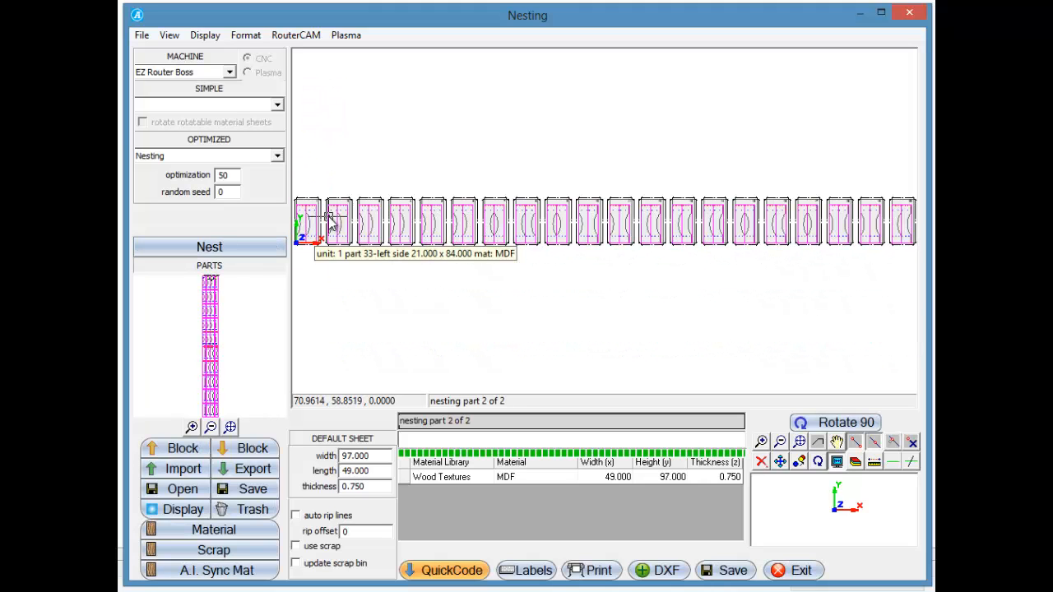
{"action": "middle_click_drag", "start_coordinate": [329, 223], "coordinate": [419, 242]}
{"action": "scroll", "coordinate": [420, 242], "scroll_direction": "up", "scroll_amount": 5}
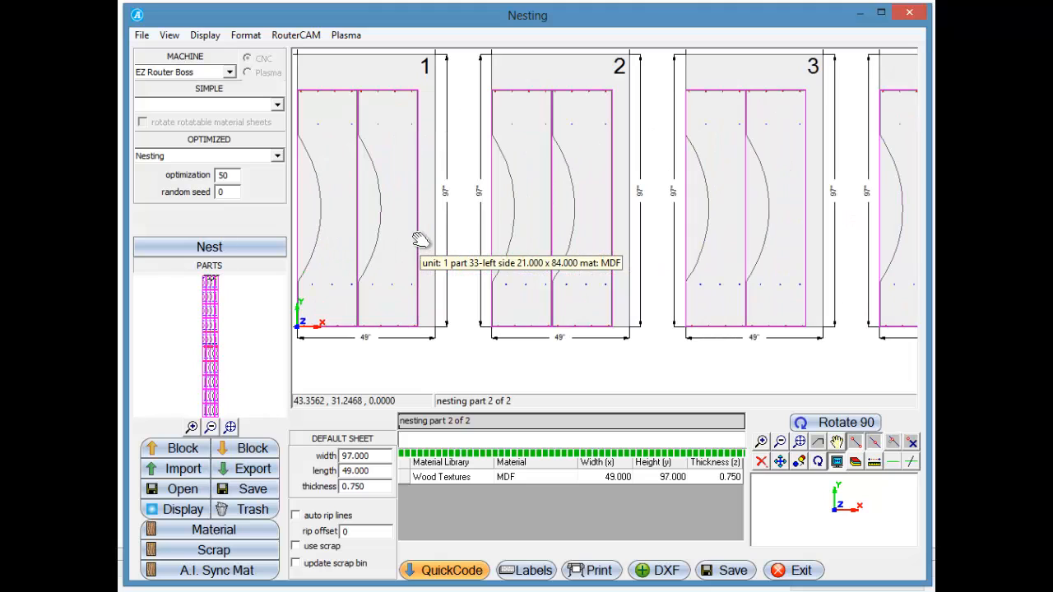
{"action": "scroll", "coordinate": [731, 229], "scroll_direction": "down", "scroll_amount": 1}
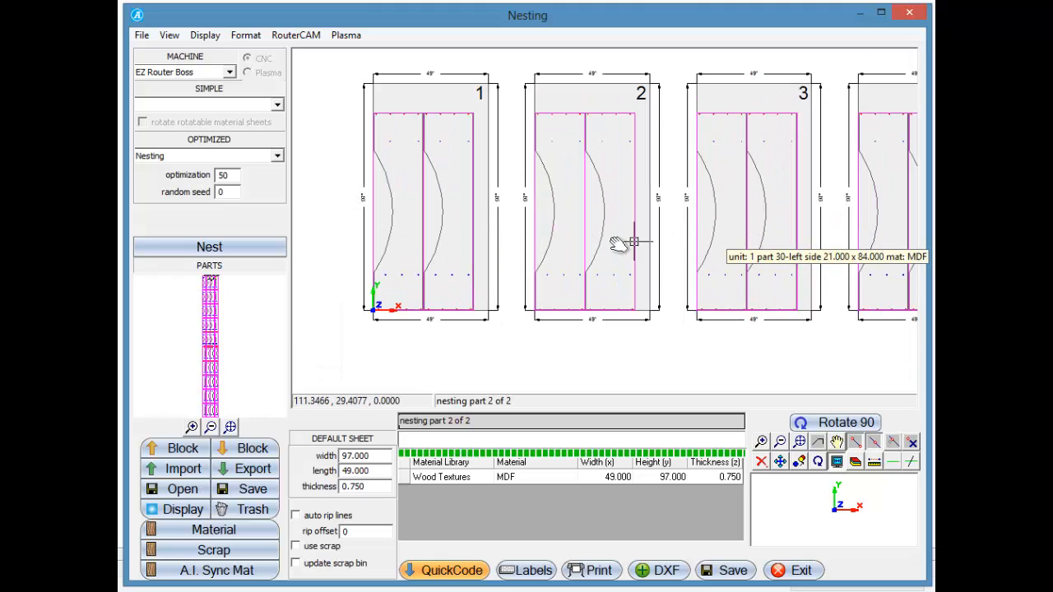
{"action": "scroll", "coordinate": [687, 233], "scroll_direction": "down", "scroll_amount": 3}
{"action": "mouse_move", "coordinate": [795, 235]}
{"action": "middle_mouse_down"}
{"action": "mouse_move", "coordinate": [637, 235]}
{"action": "mouse_move", "coordinate": [513, 268]}
{"action": "mouse_move", "coordinate": [584, 267]}
{"action": "middle_mouse_up"}
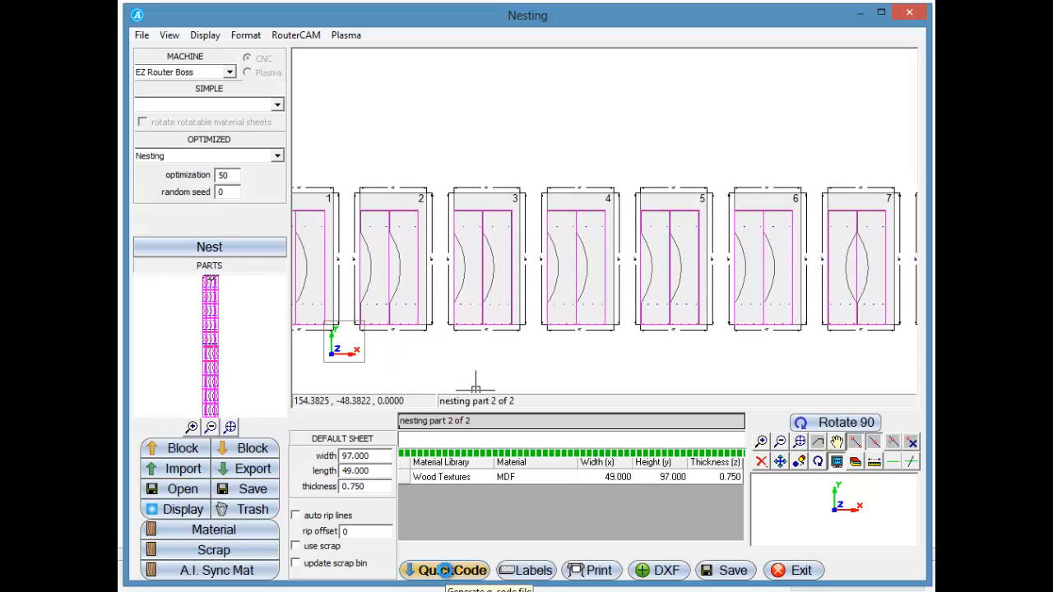
Start generating the G-code for the nested sheets with QuickCode.
{"action": "left_click", "coordinate": [445, 570]}
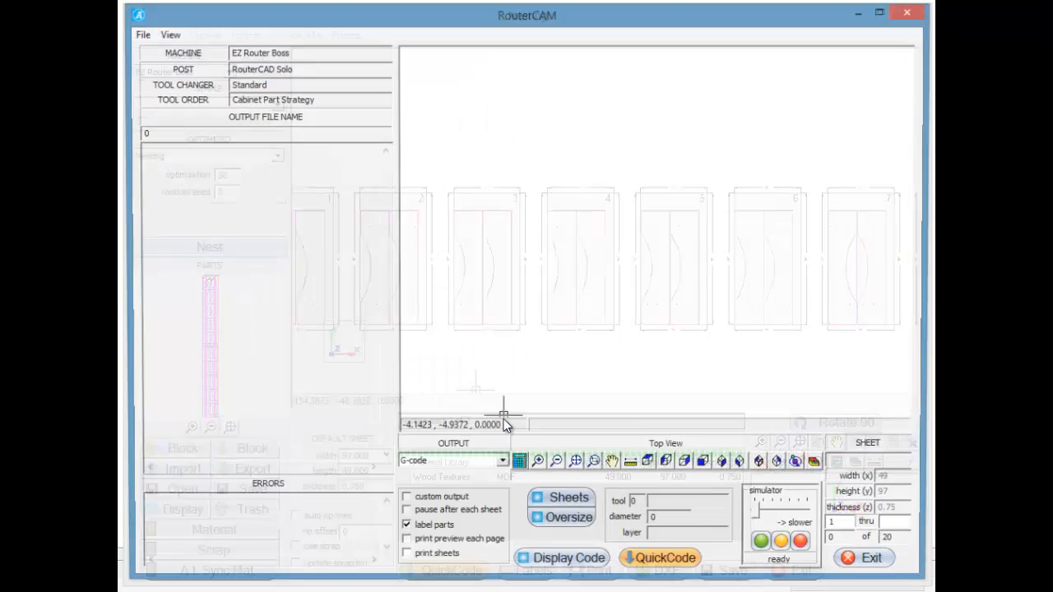